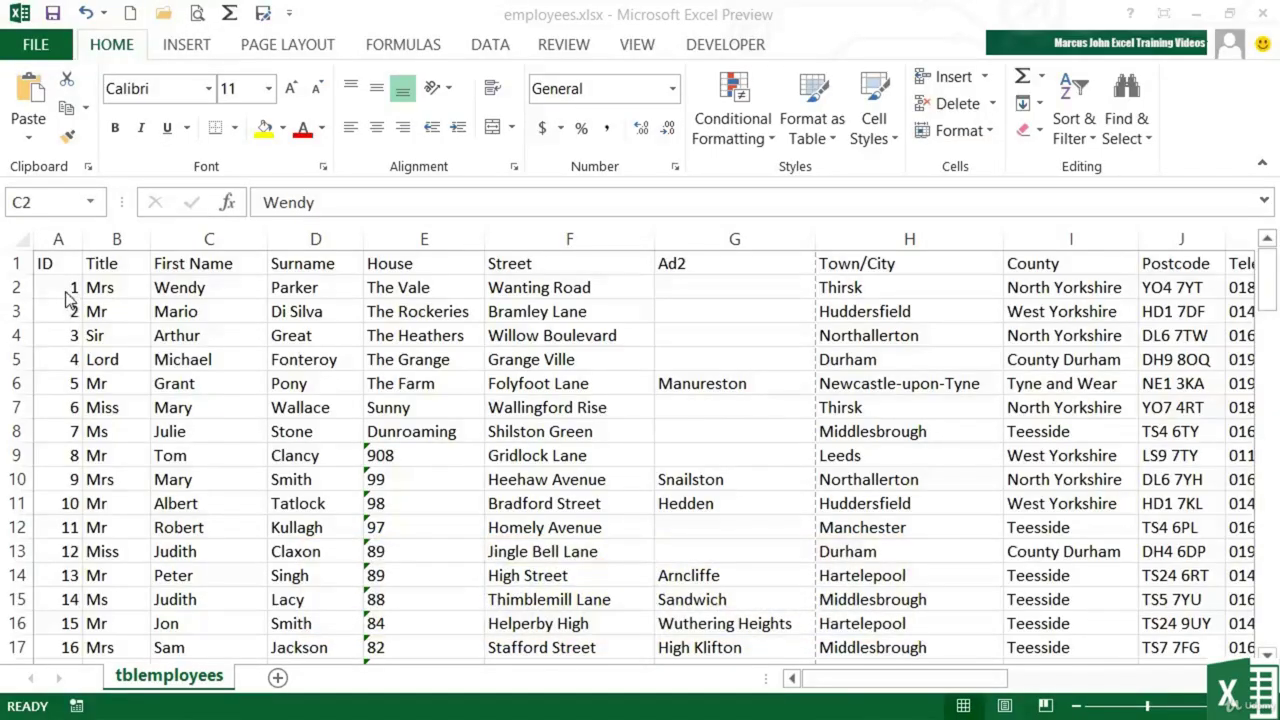
Look through the employee records down to the last row and return to the first record
left_click(70, 289)
scroll(78, 347, "down", 20)
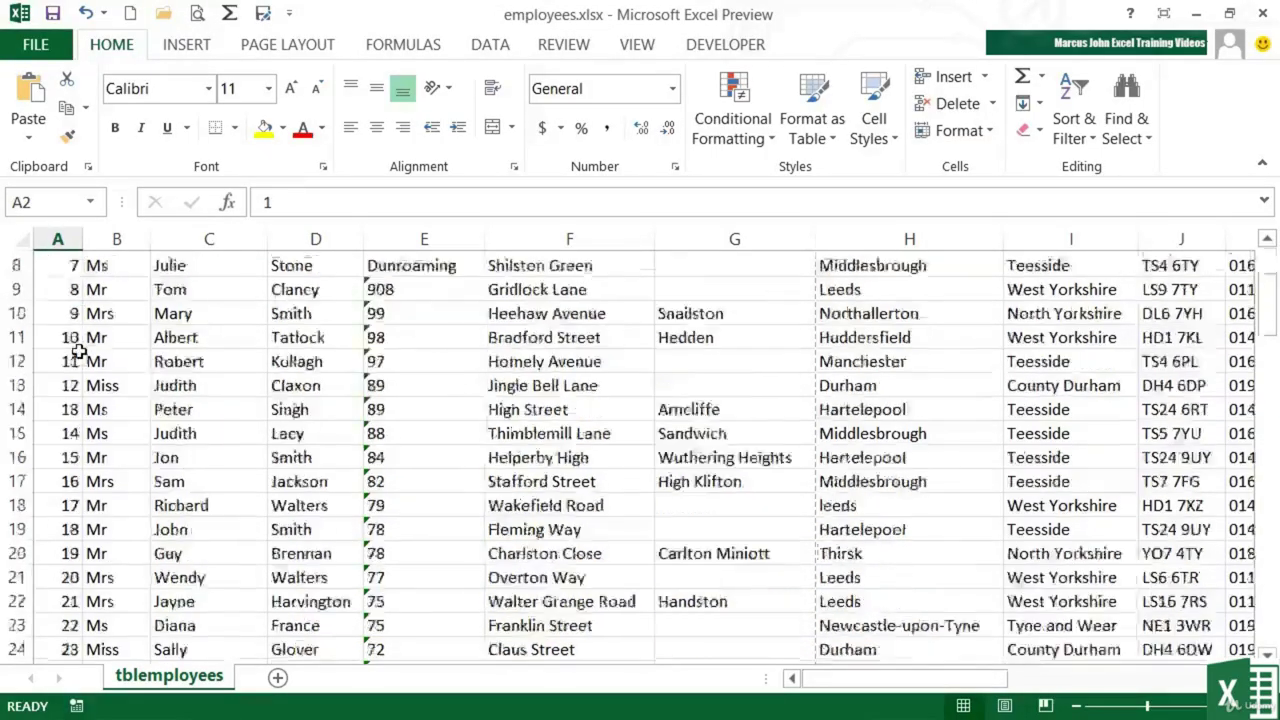
scroll(76, 346, "down", 2)
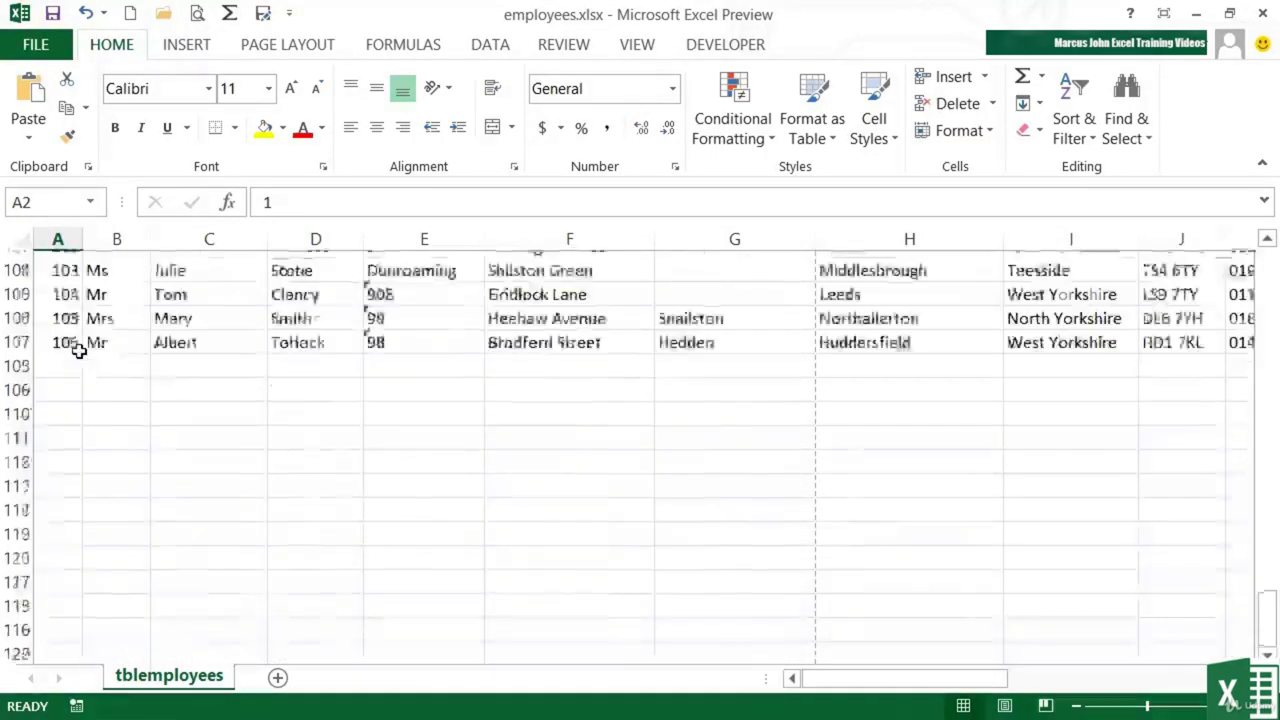
scroll(74, 343, "up", 3)
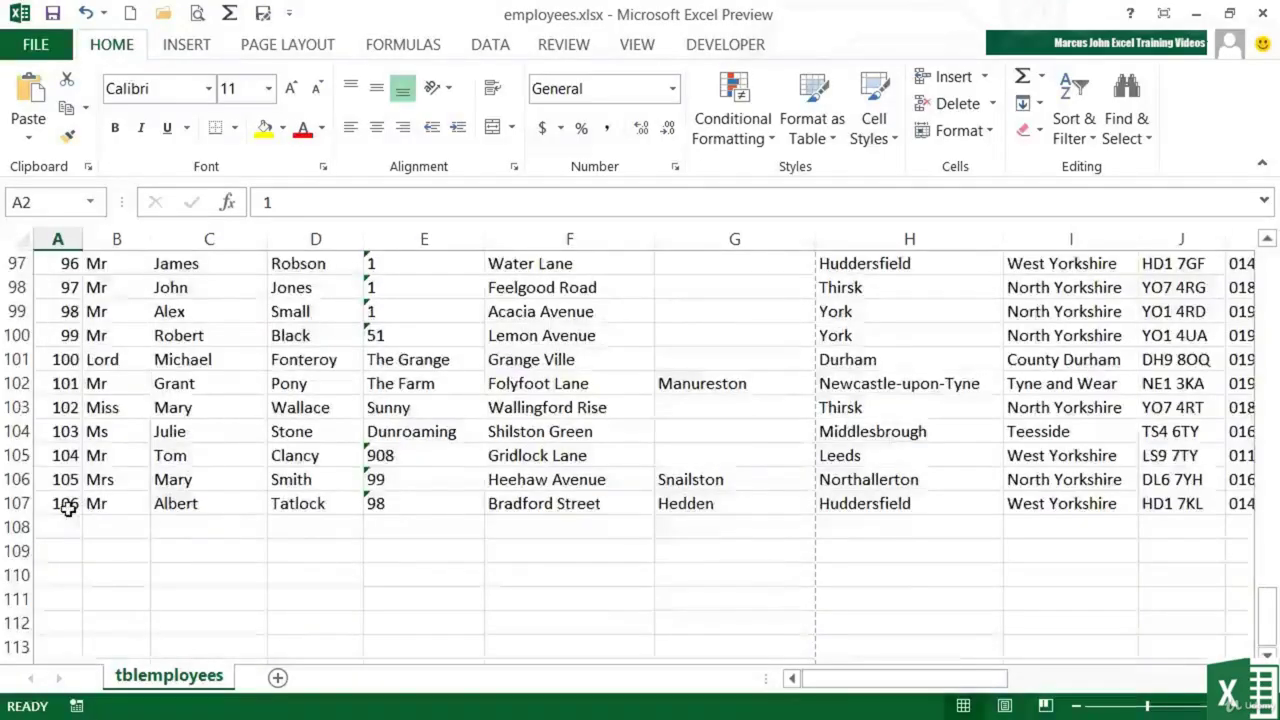
scroll(66, 508, "up", 20)
scroll(66, 508, "up", 2)
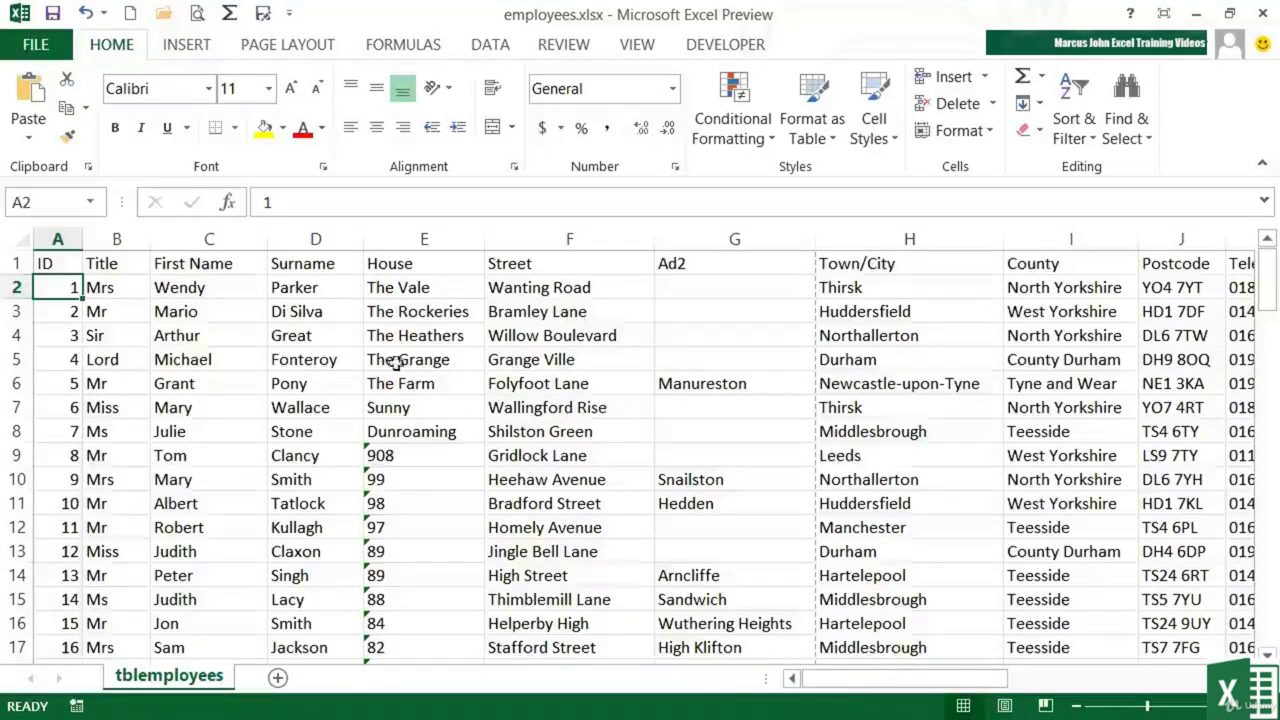
Sort the employee records by Surname from A to Z, working from a single cell in that column
left_click(326, 290)
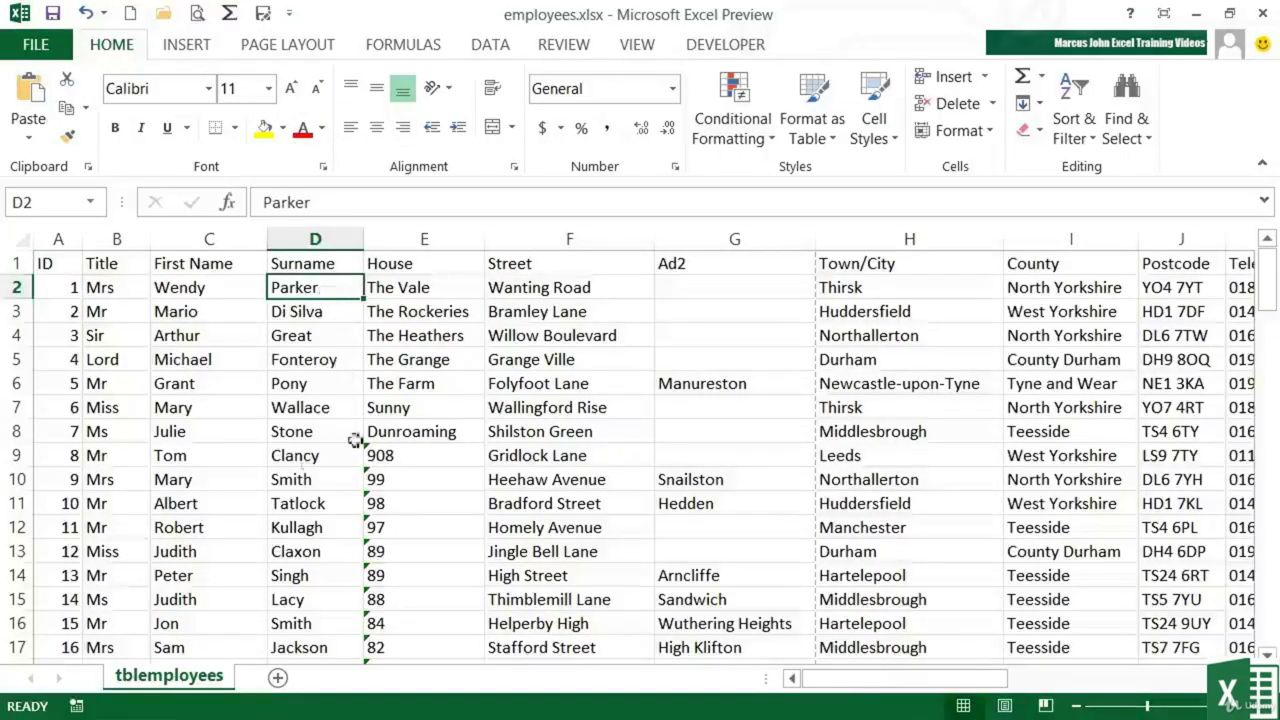
left_click(307, 459)
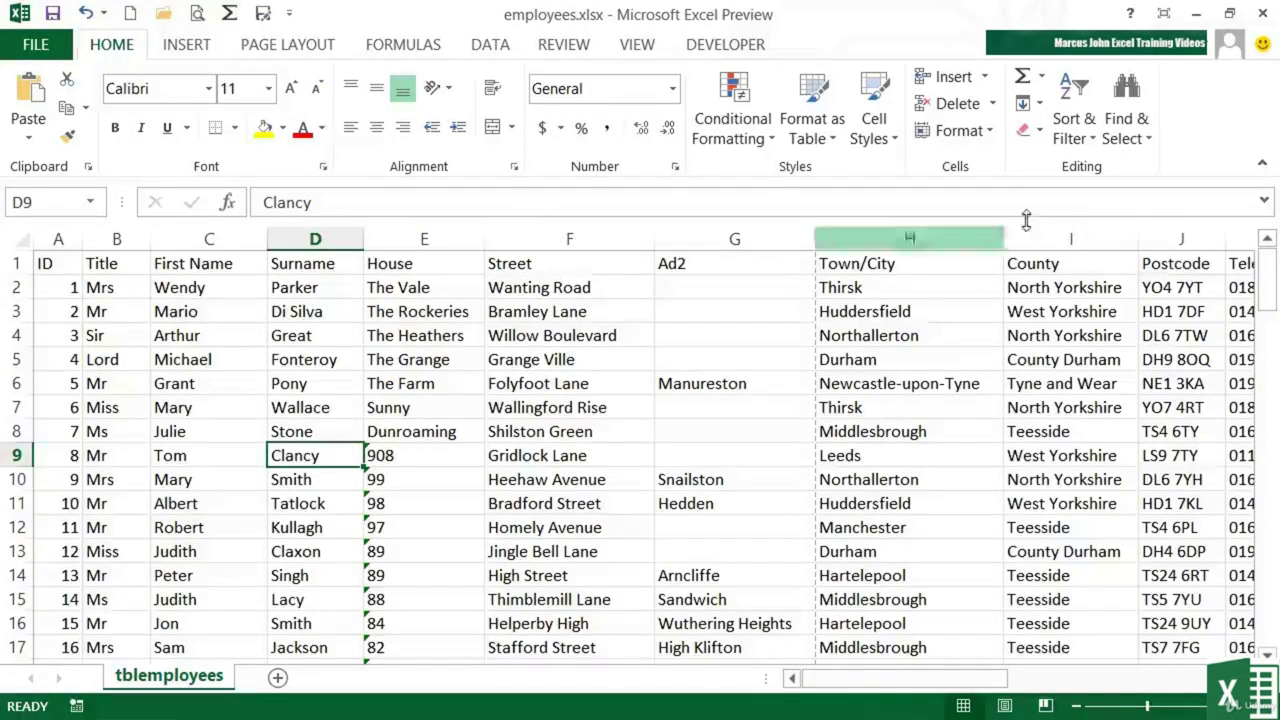
left_click(1086, 142)
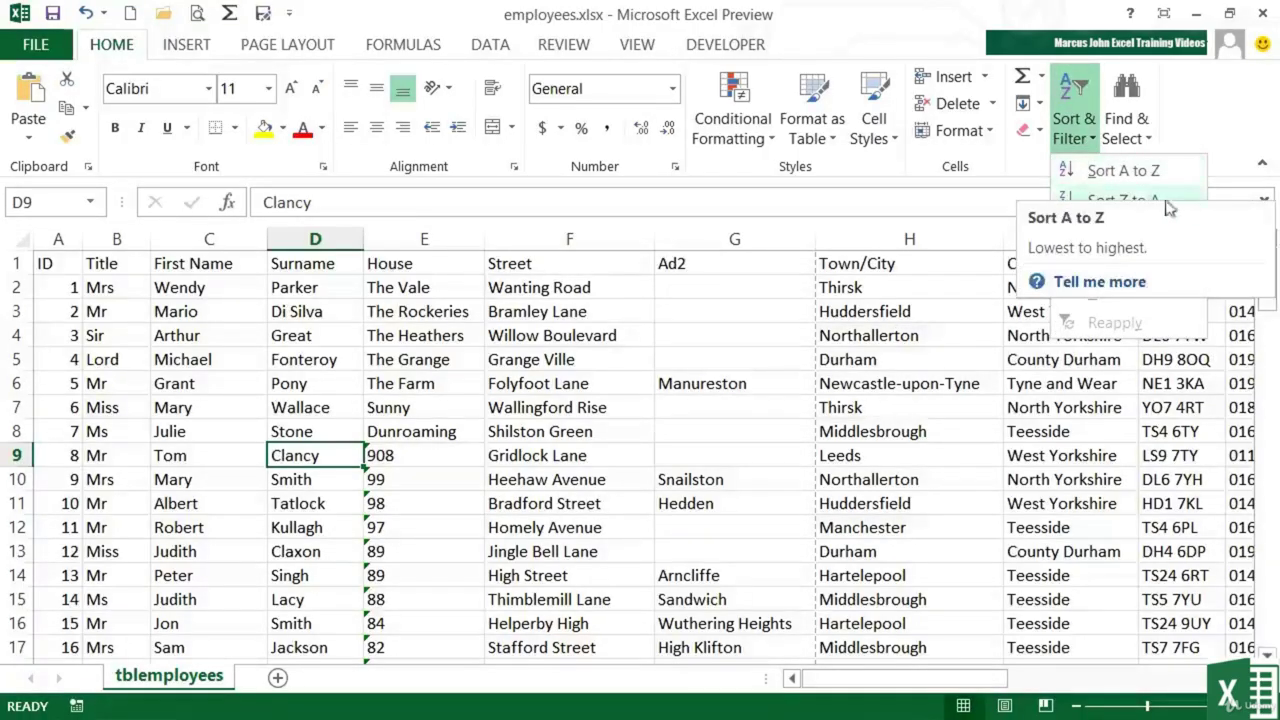
left_click(1121, 172)
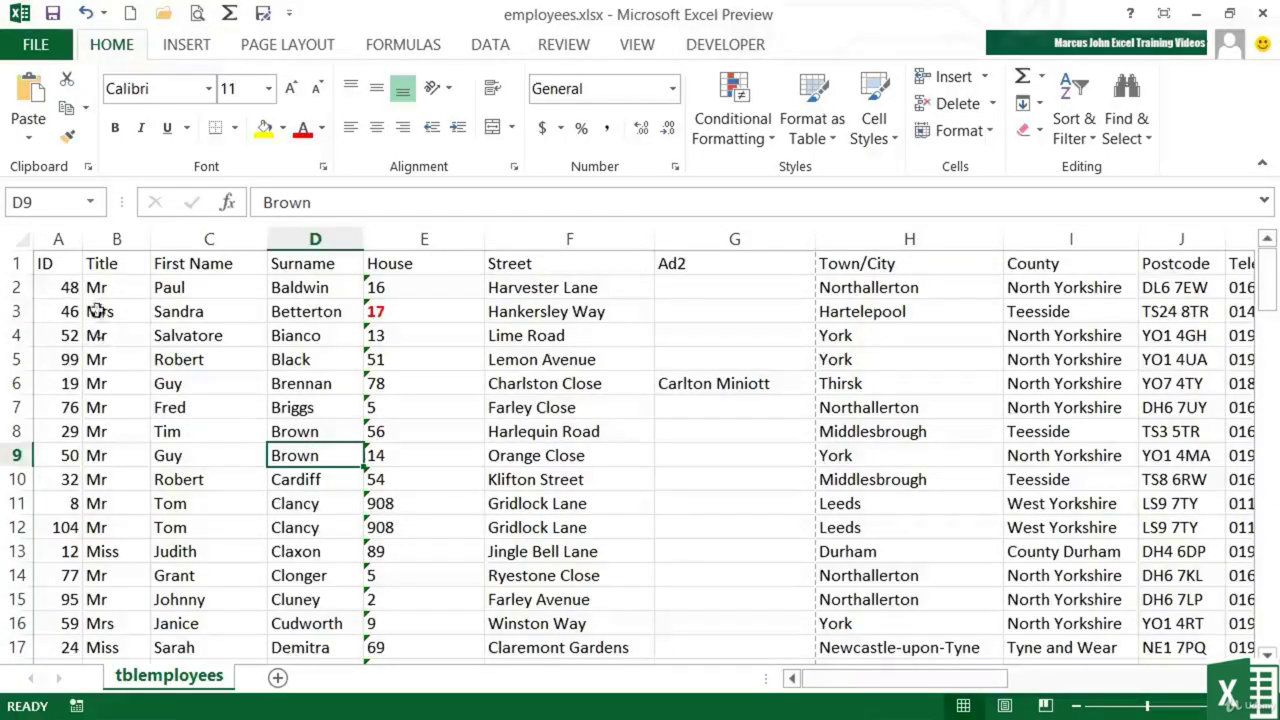
Sort the employee records by ID from smallest to largest
left_click(64, 289)
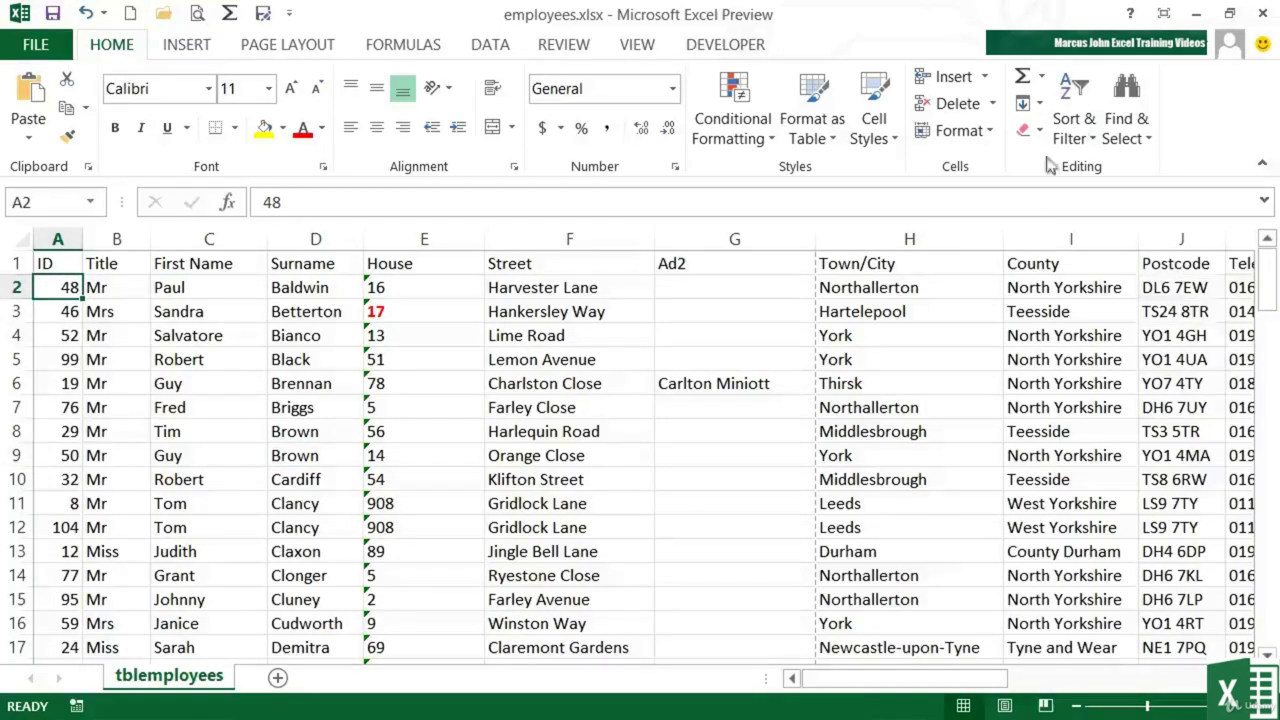
left_click(1074, 125)
left_click(1096, 175)
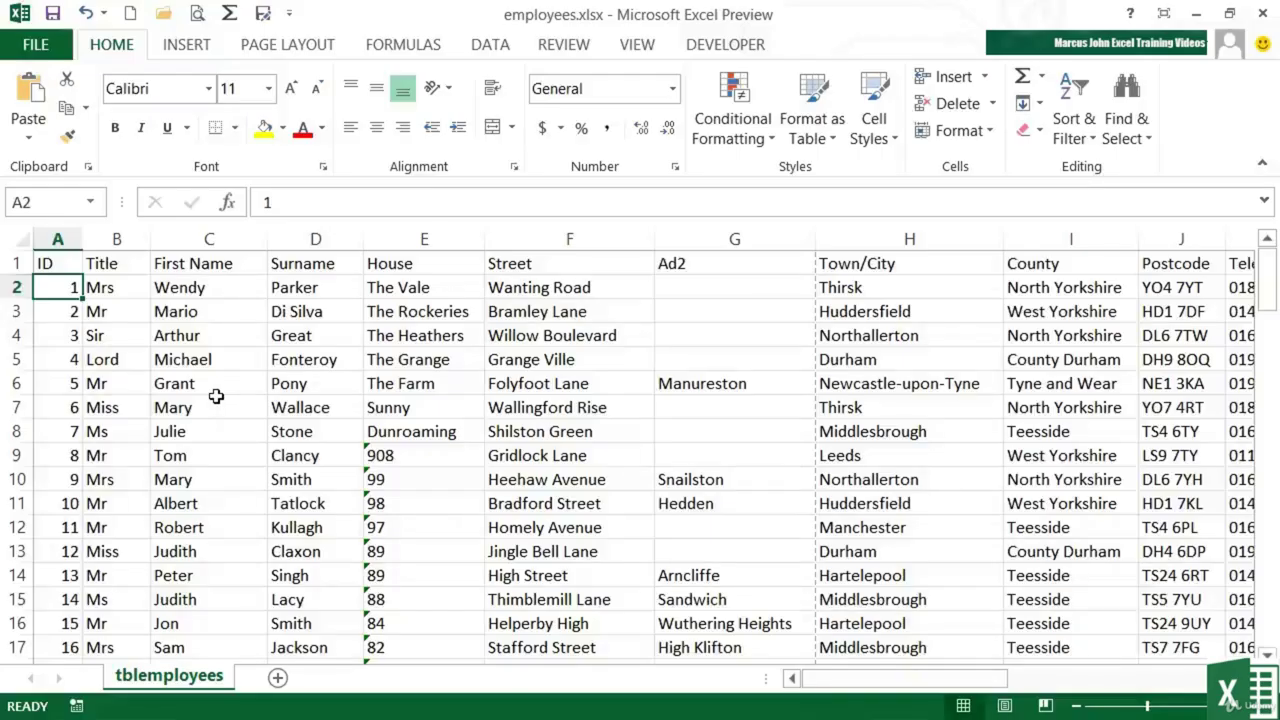
Sort the whole Surname column from A to Z, expanding the selection to include the adjacent data
left_click(318, 239)
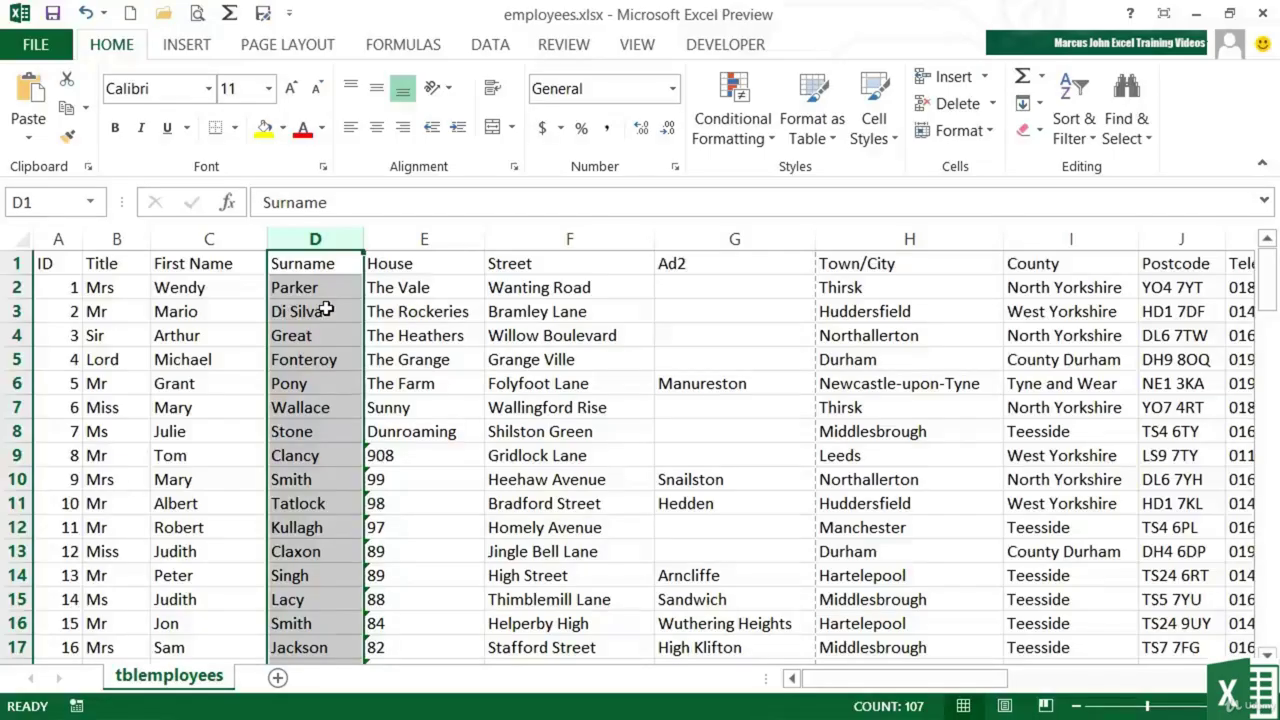
left_click(1072, 138)
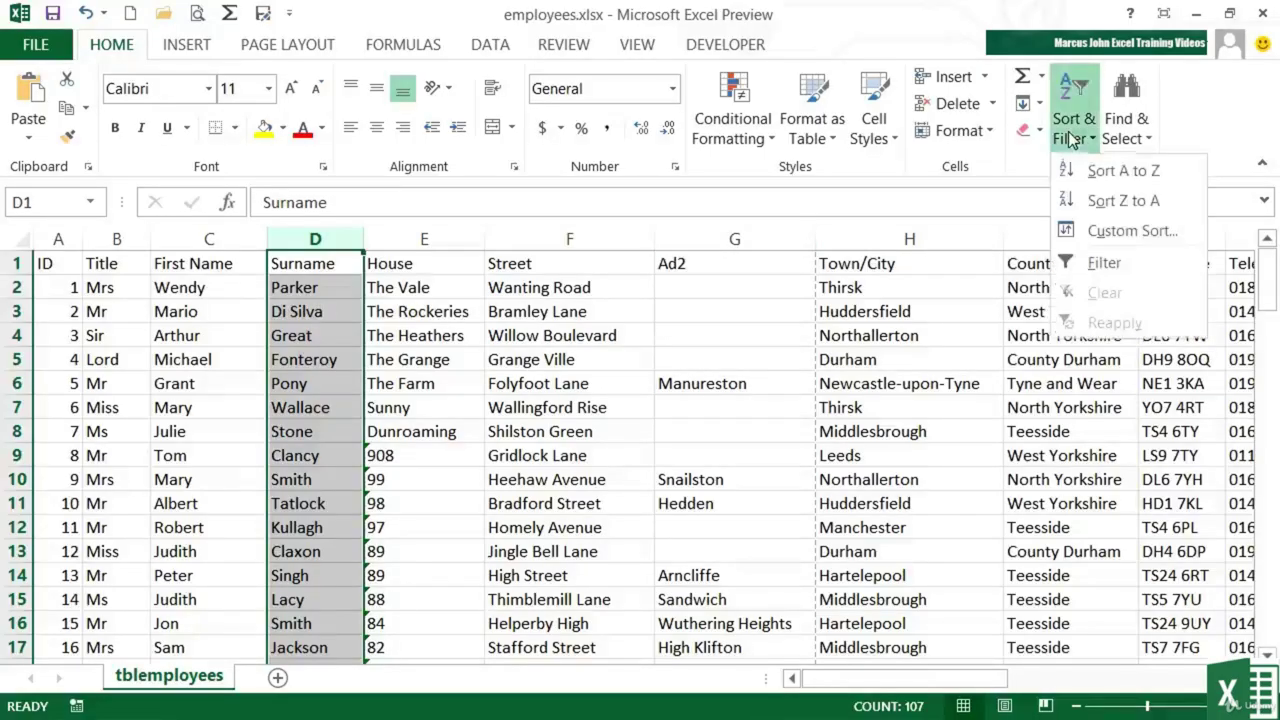
left_click(1105, 171)
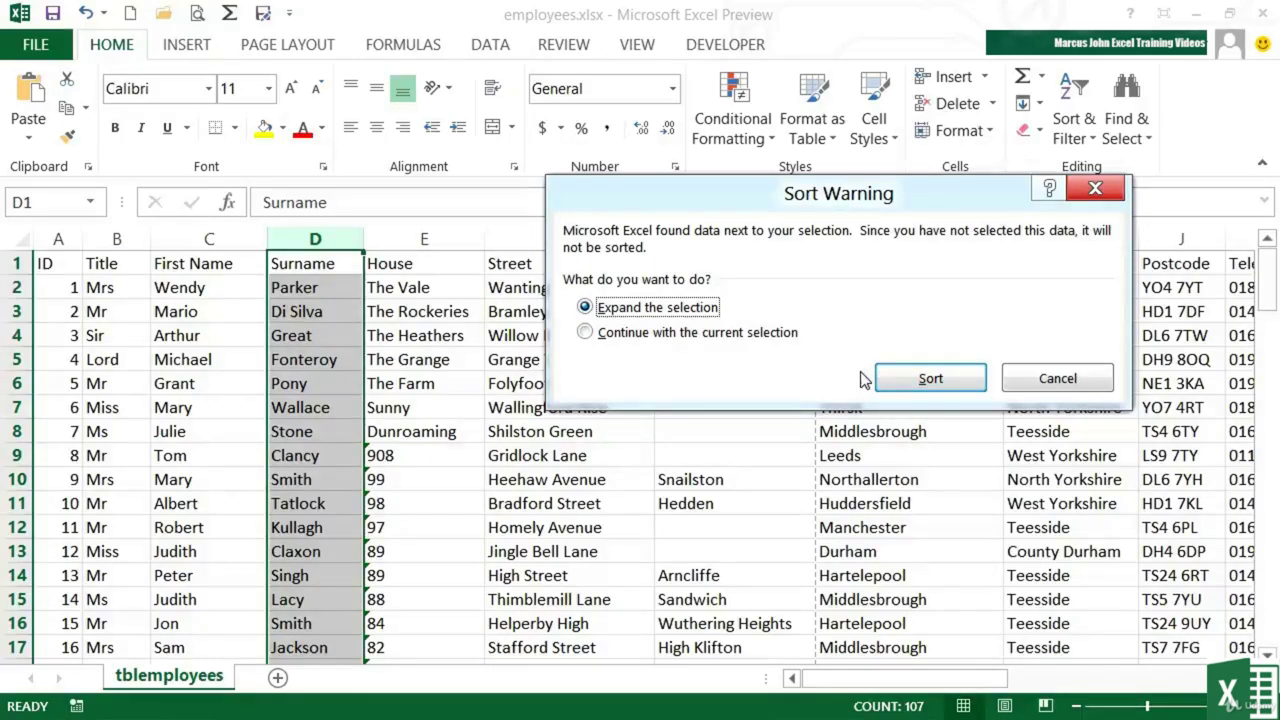
left_click(585, 332)
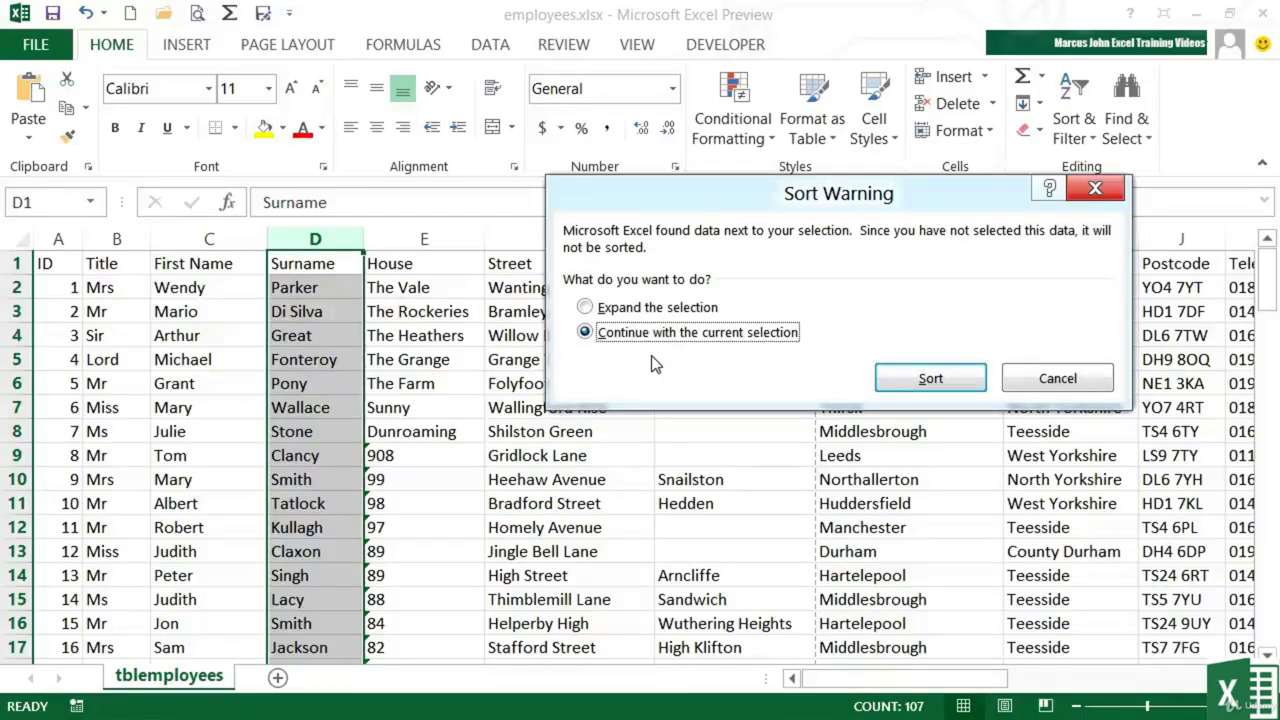
left_click(612, 308)
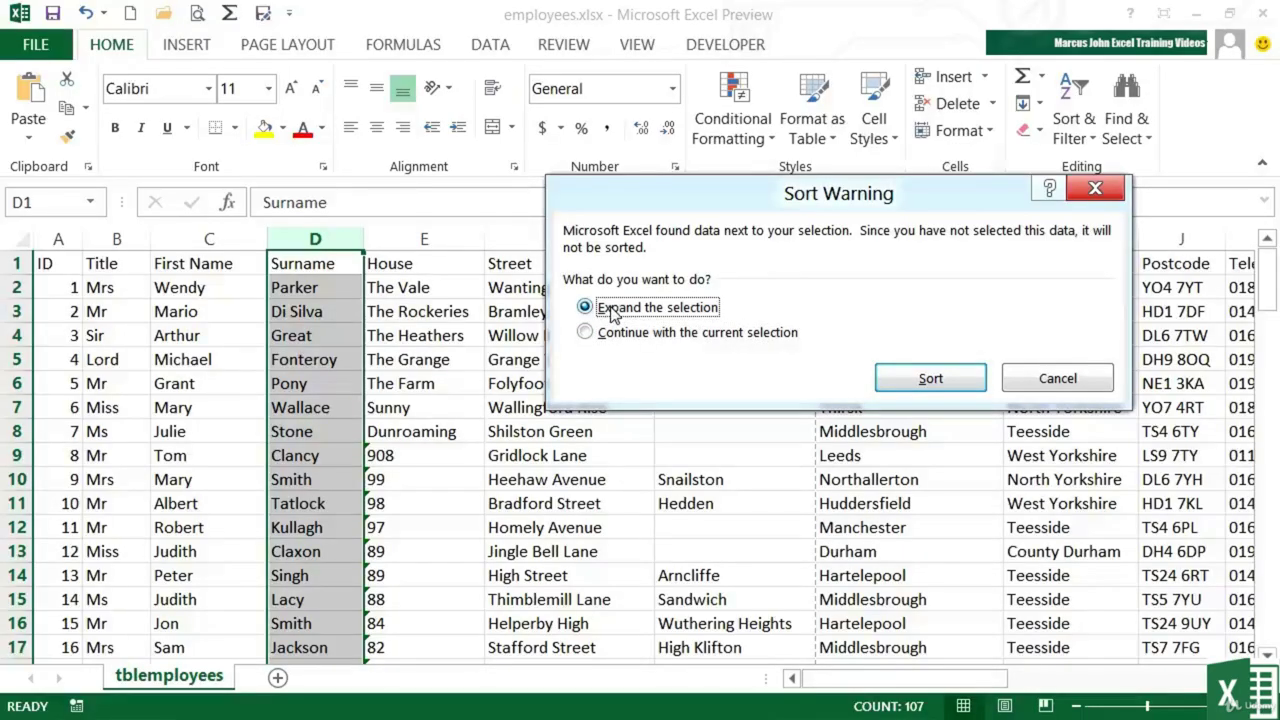
left_click(930, 379)
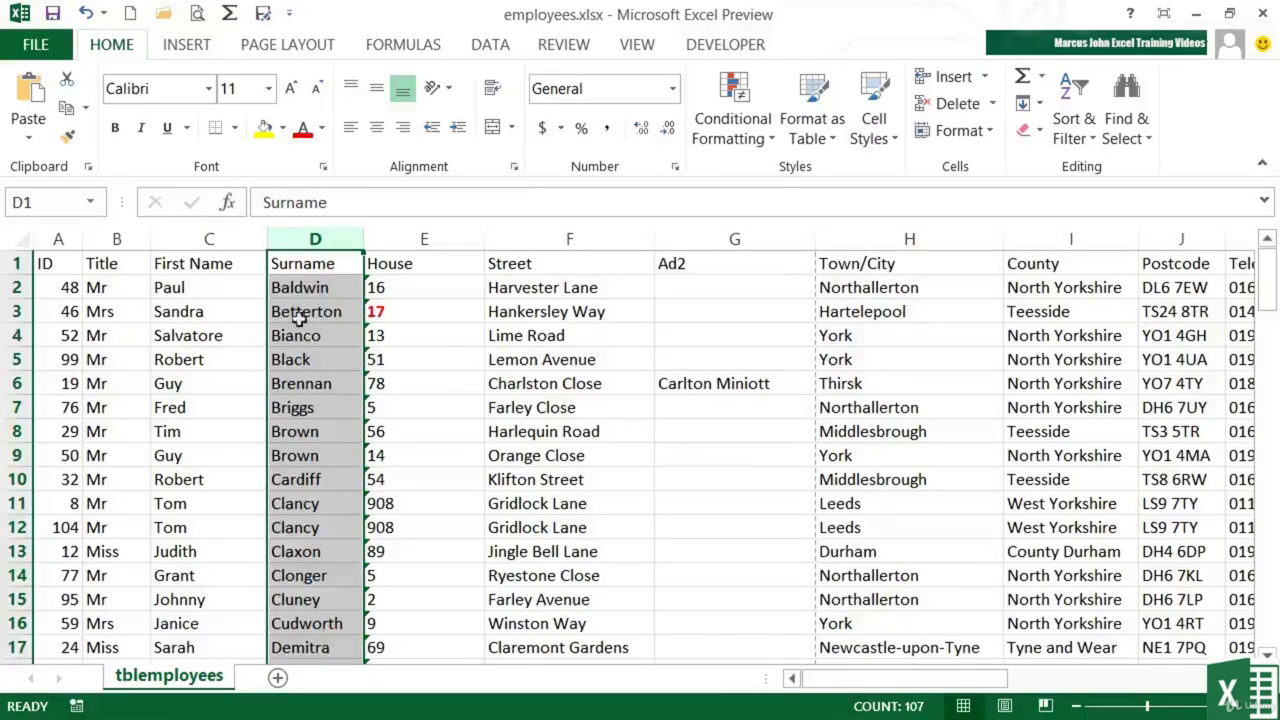
Insert a blank column between Surname and House
left_click(296, 290)
left_click(238, 291)
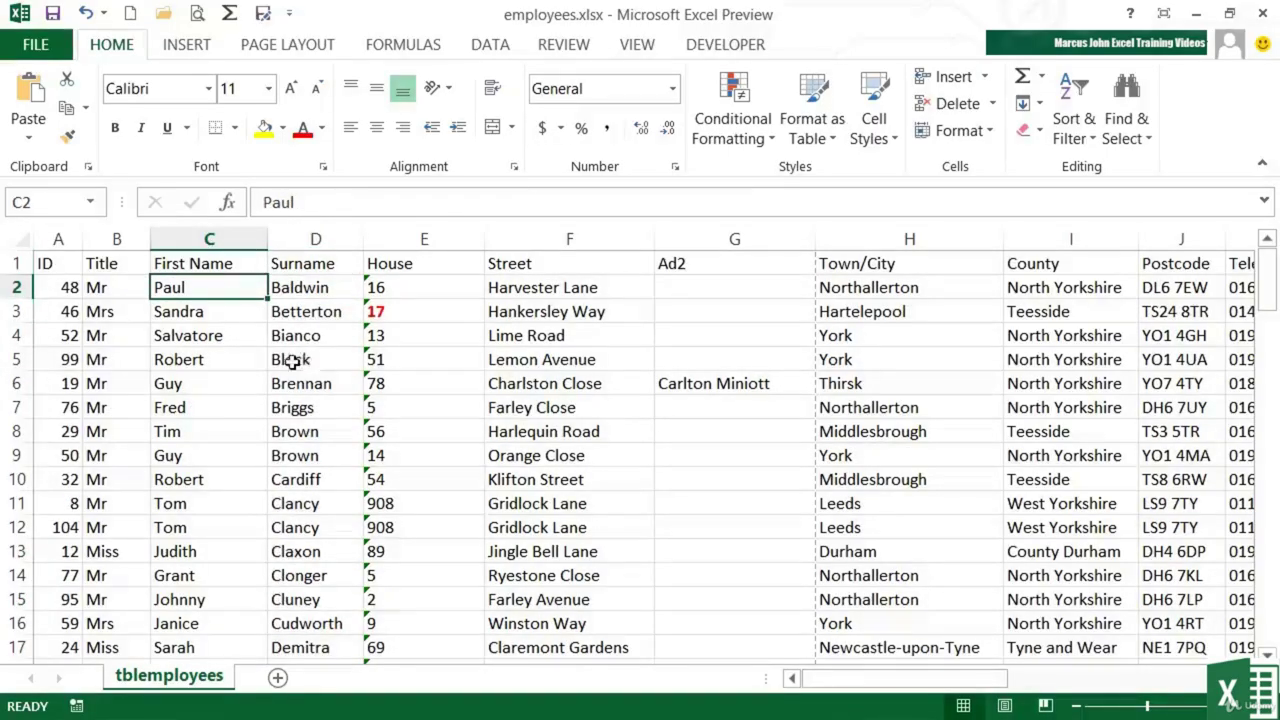
left_click(466, 239)
right_click(466, 240)
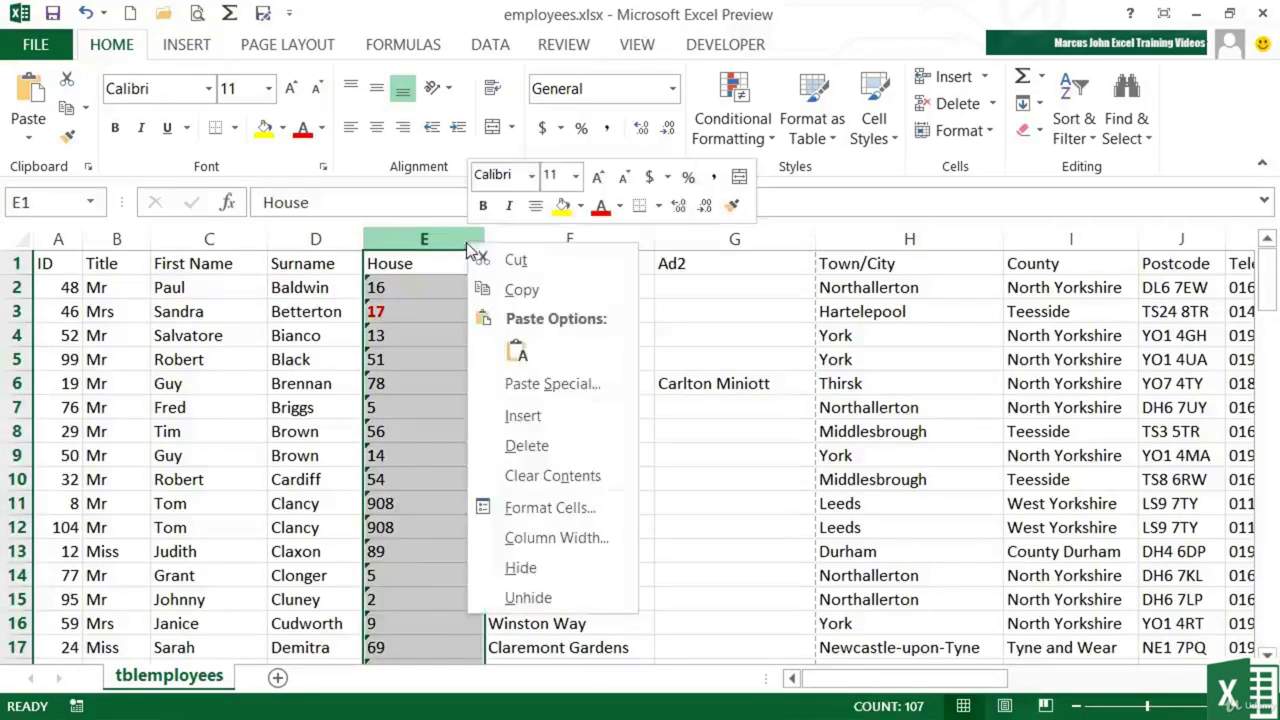
left_click(520, 418)
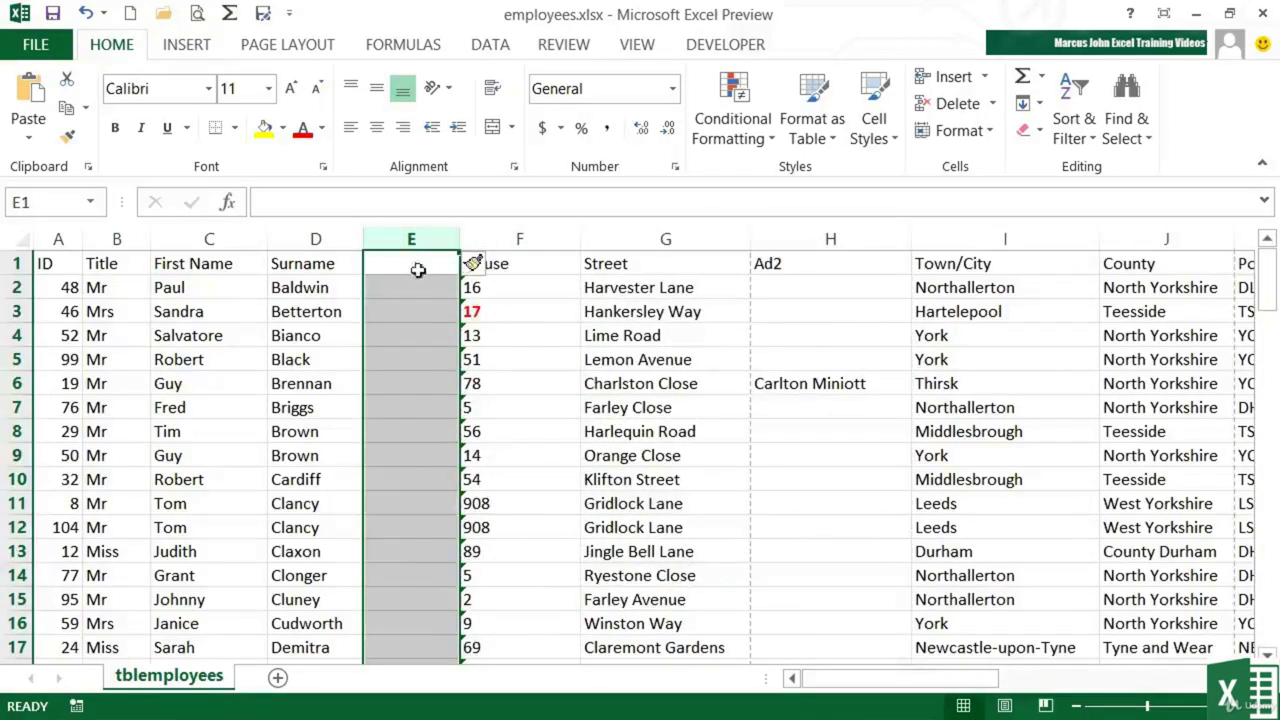
Sort by First Name from Z to A with the blank column in place, and undo that sort
left_click(229, 287)
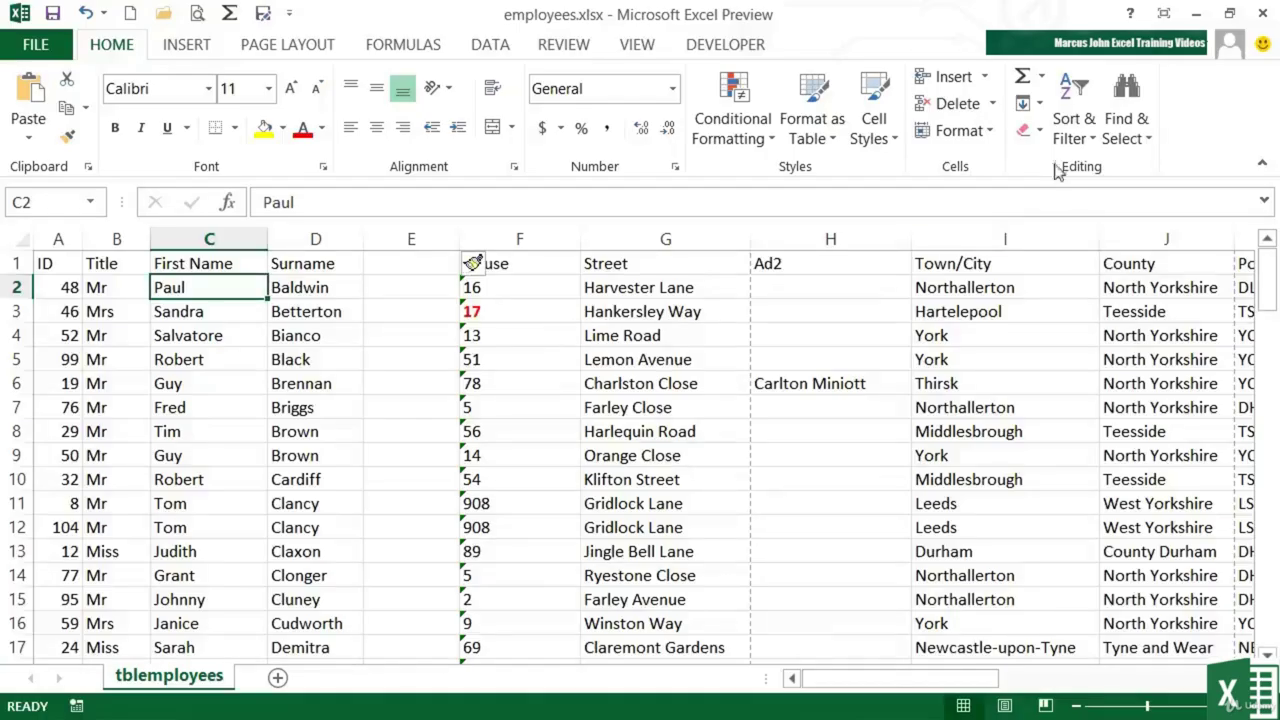
left_click(1075, 135)
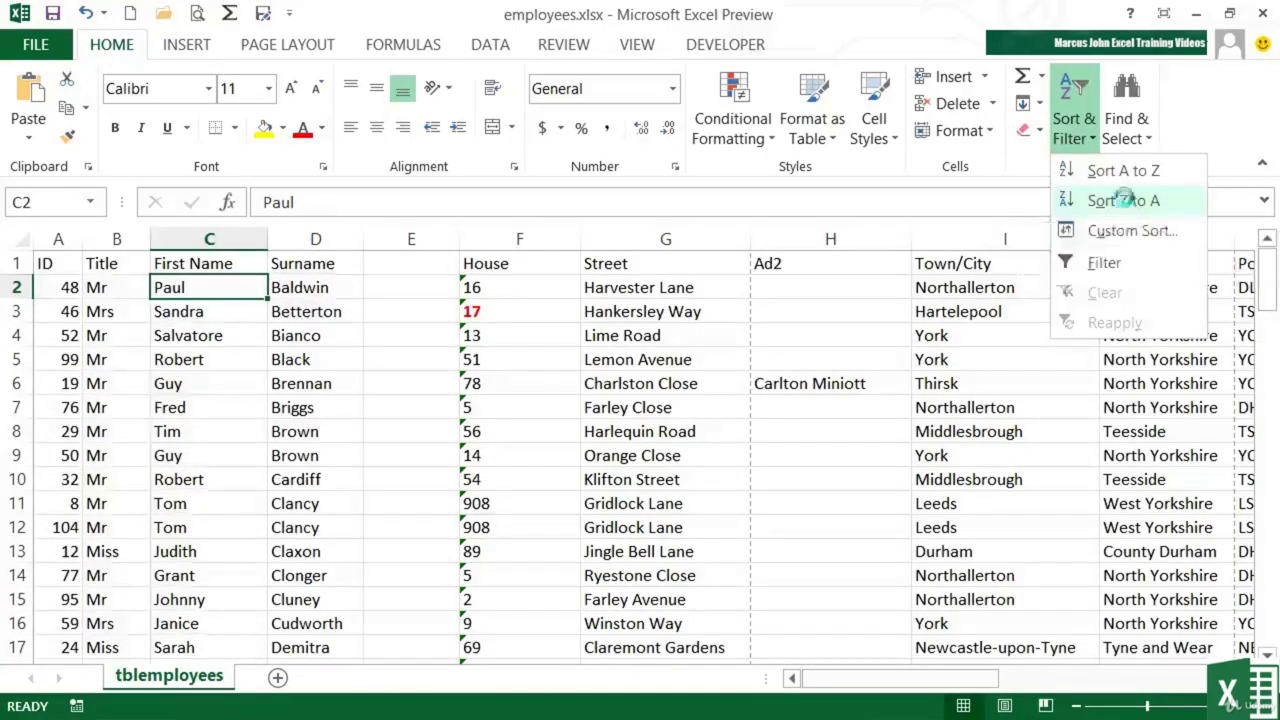
left_click(1124, 201)
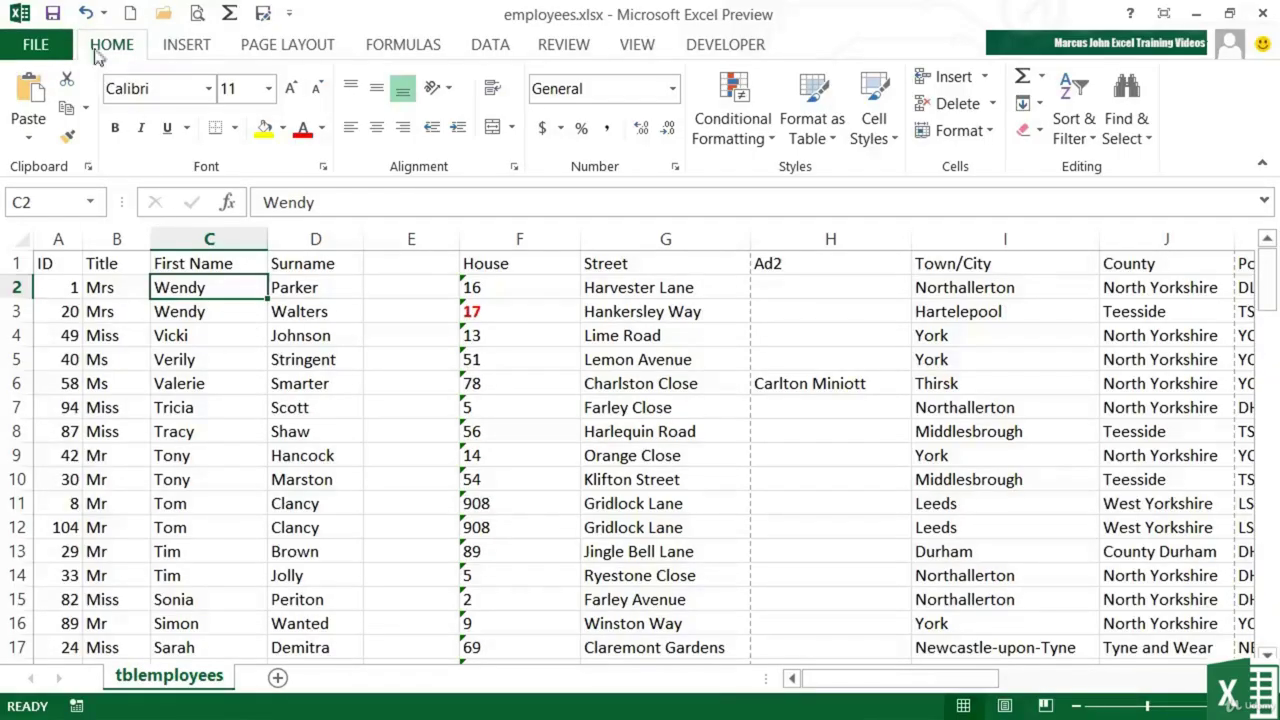
left_click(84, 13)
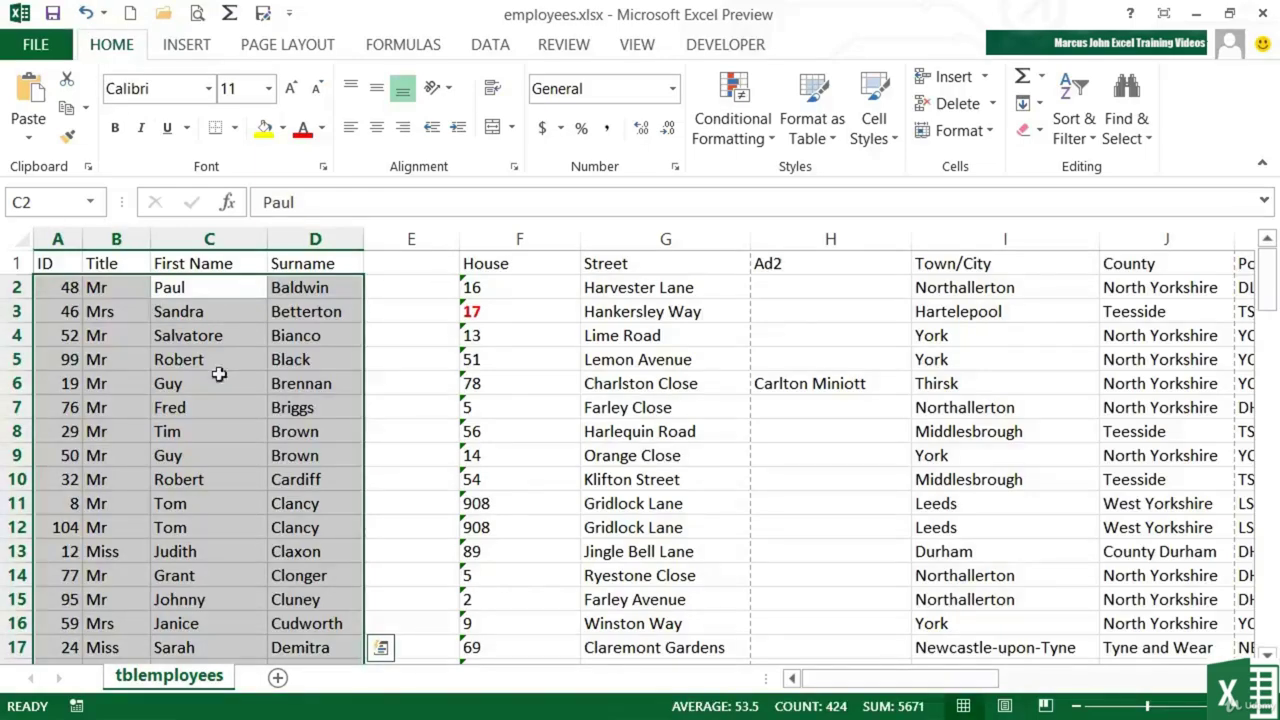
Enter the header Apt in cell E1 above the blank column
left_click(413, 356)
left_click(409, 270)
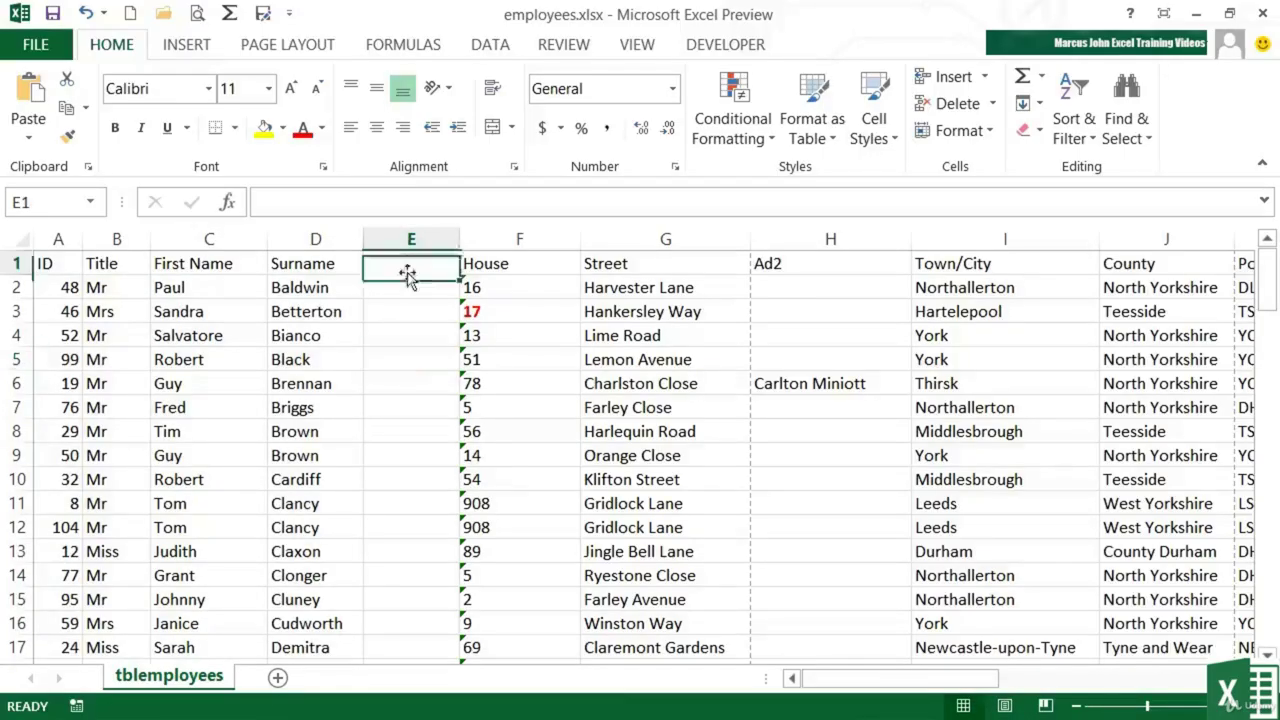
type("Apt")
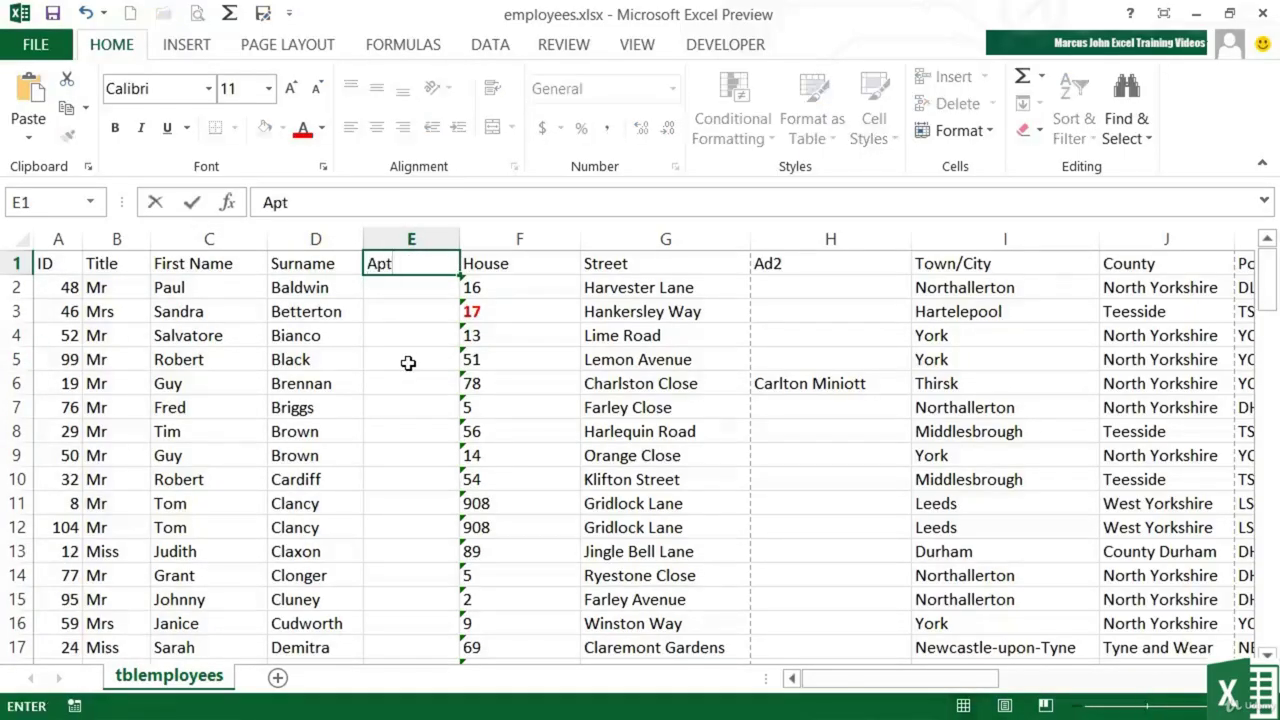
key("Return")
Sort the employee records by First Name from A to Z
key("Left")
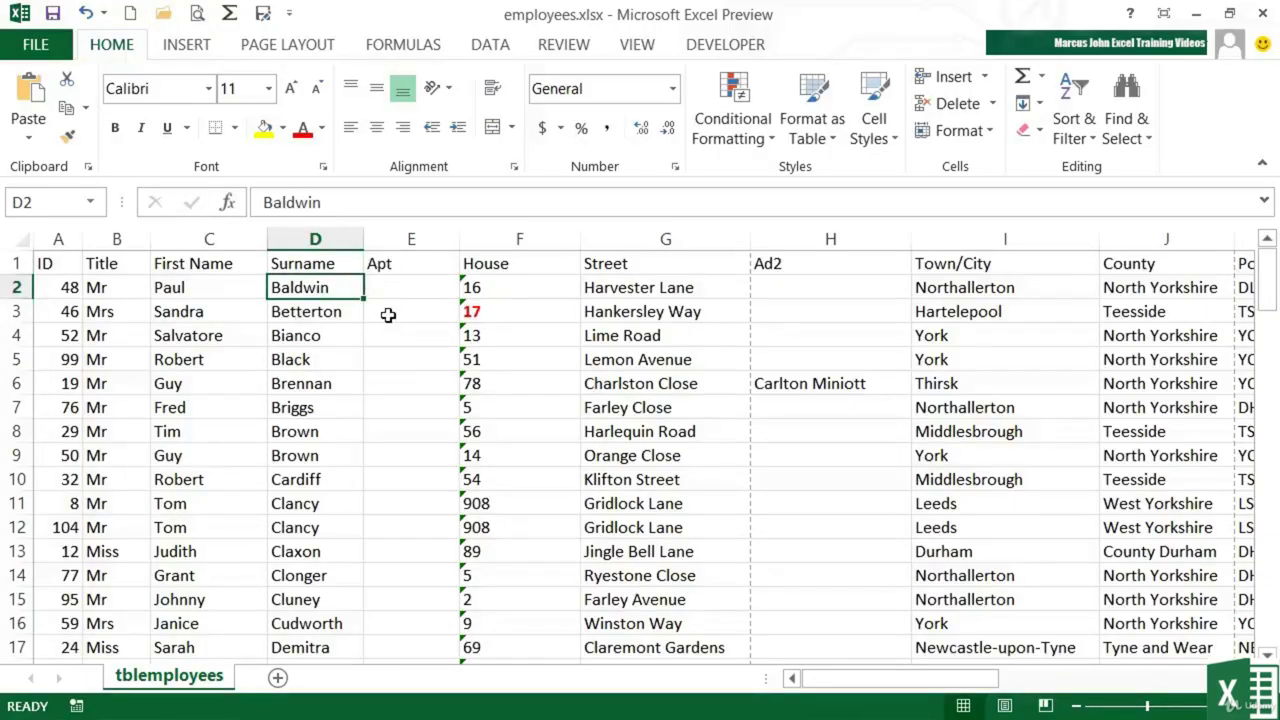
left_click(203, 290)
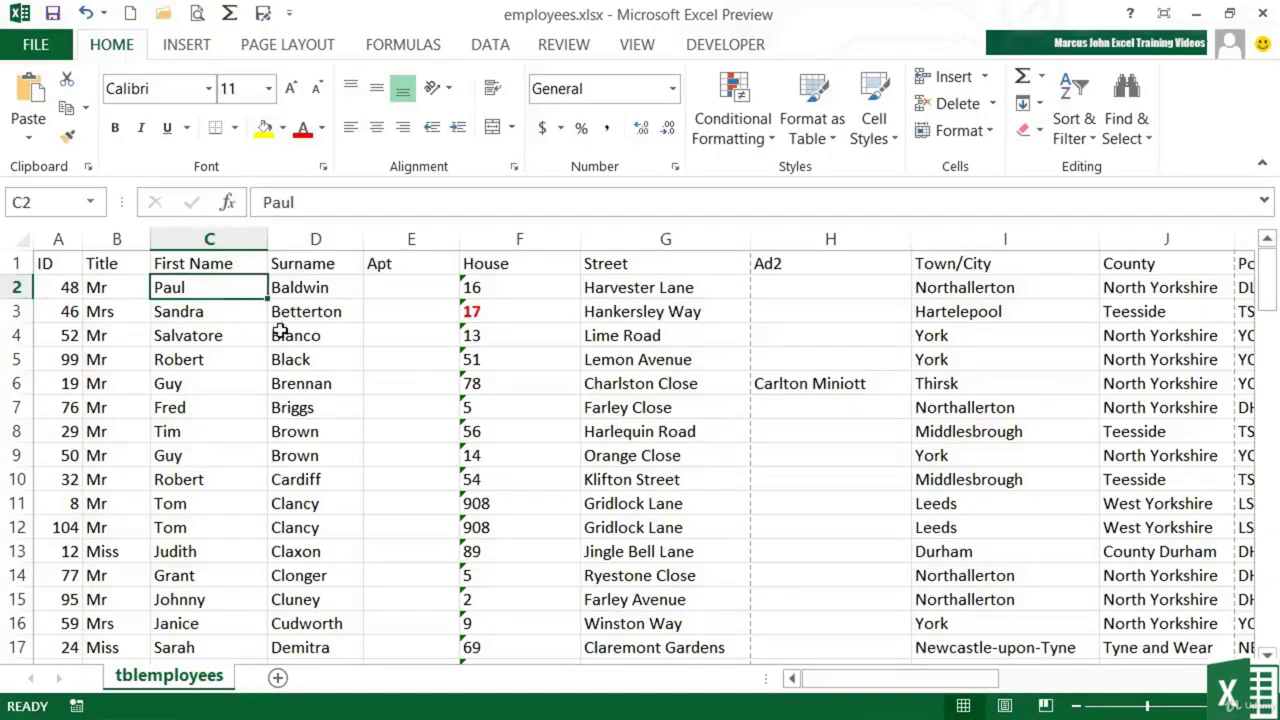
left_click(1076, 138)
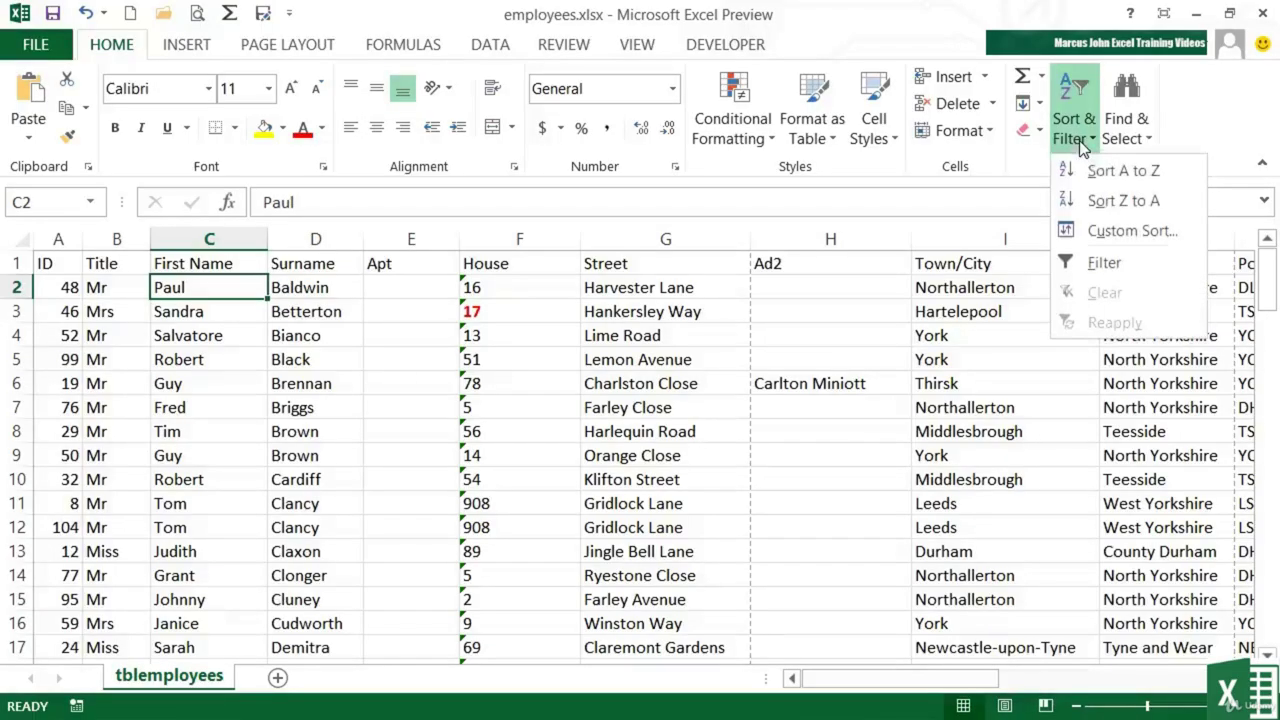
left_click(1110, 172)
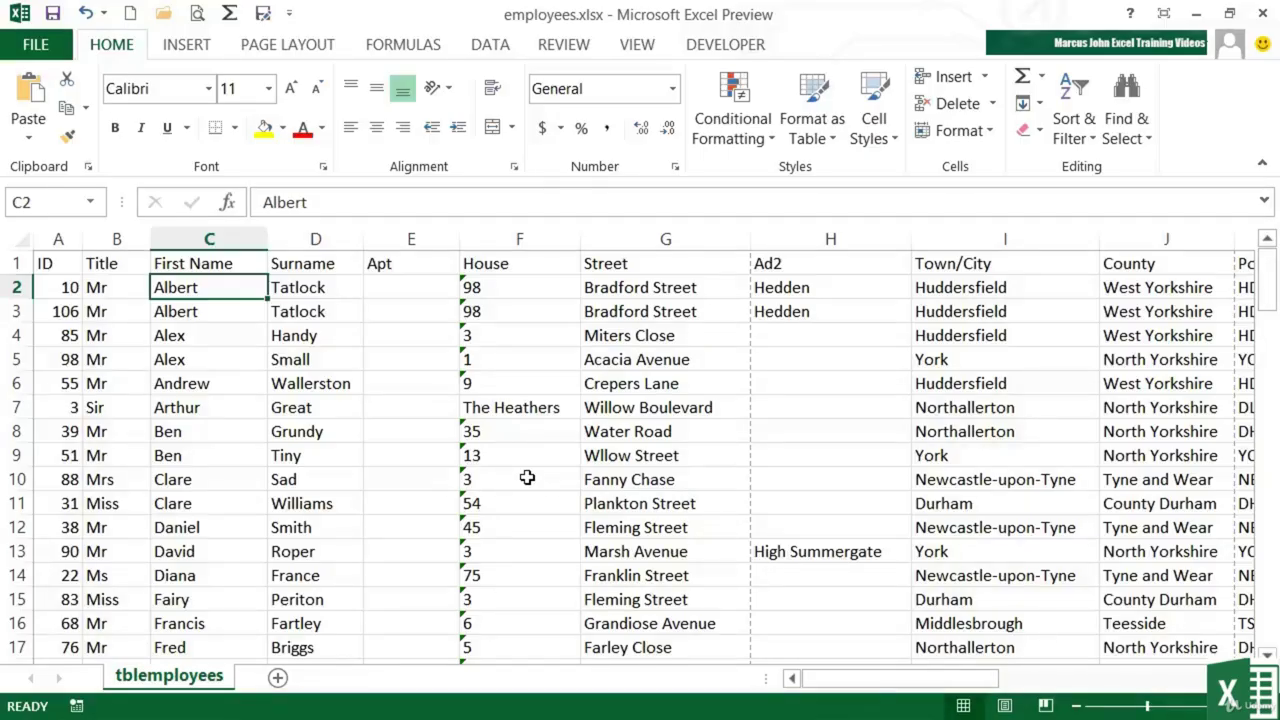
Open a custom sort for the employee list and set its first sort level to Surname
left_click(423, 265)
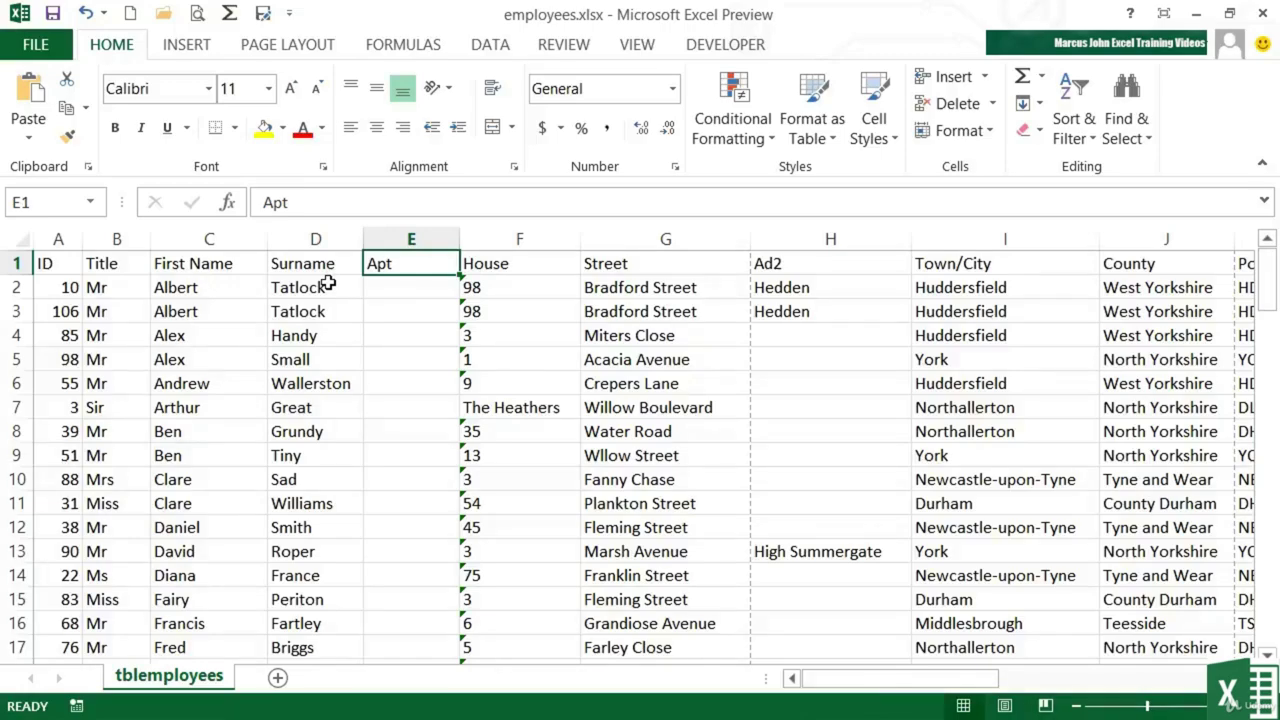
left_click(1093, 141)
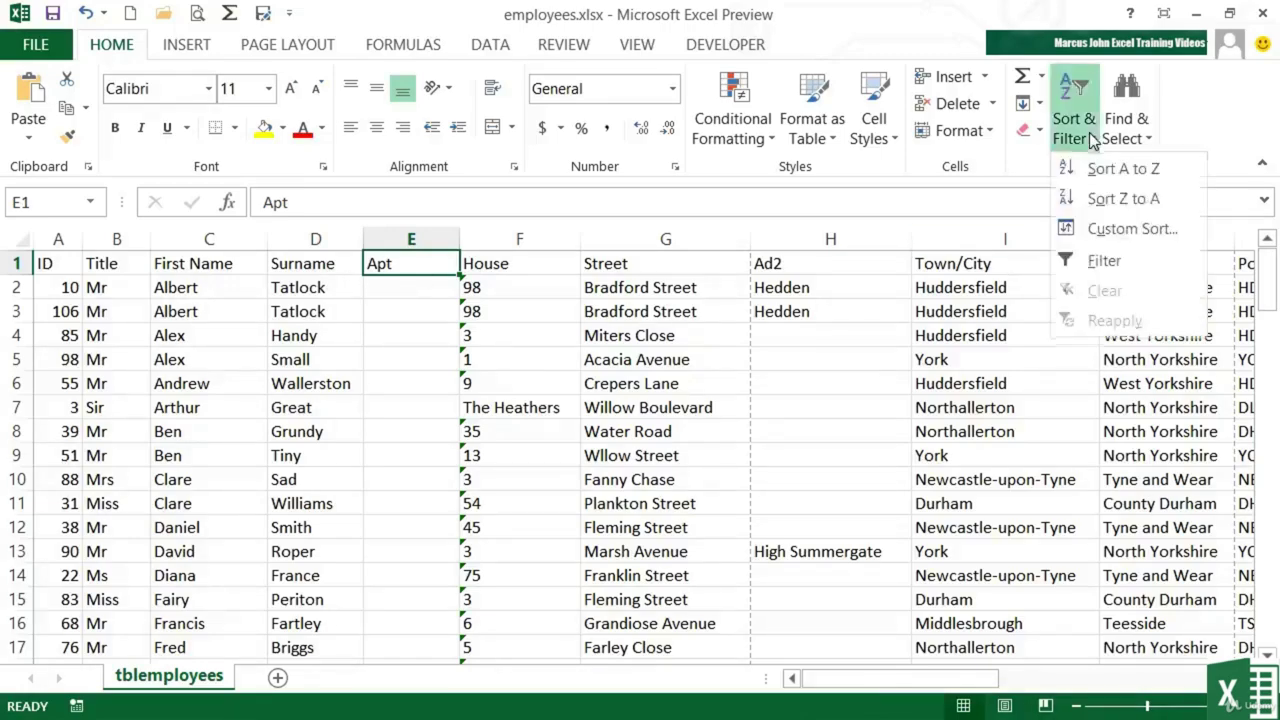
left_click(1133, 231)
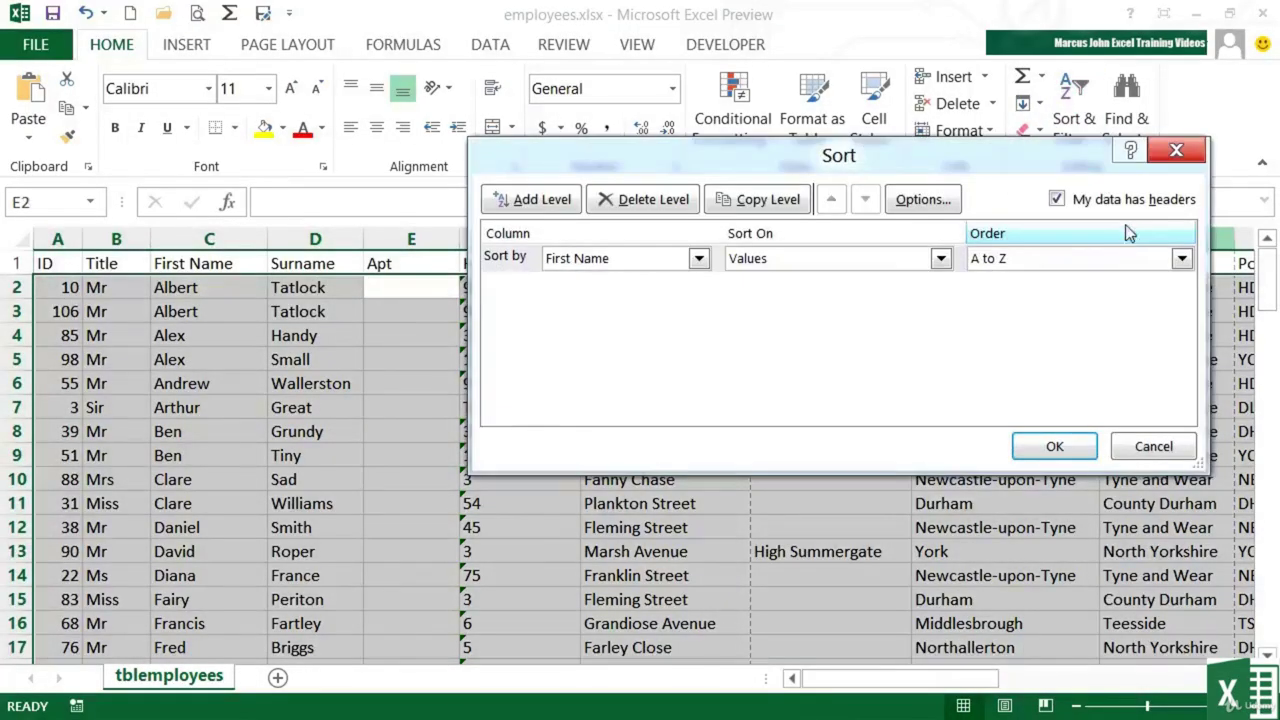
left_click_drag(870, 163, 862, 162)
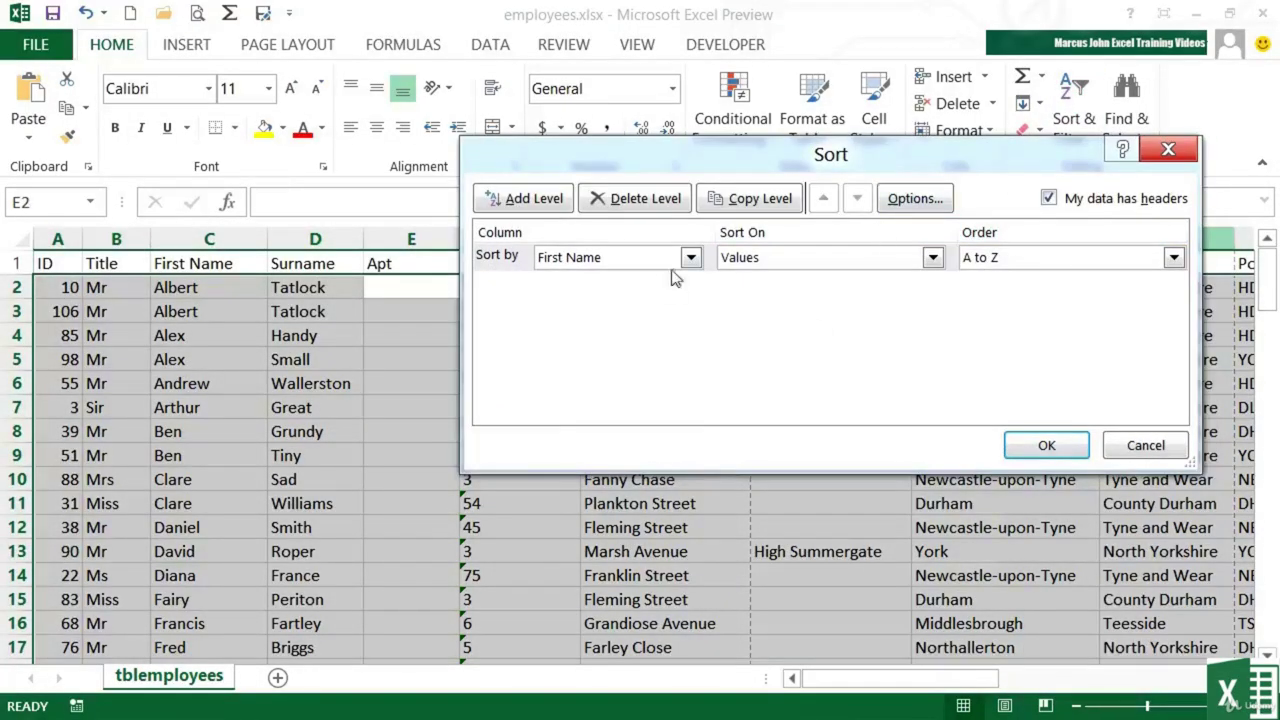
left_click(690, 258)
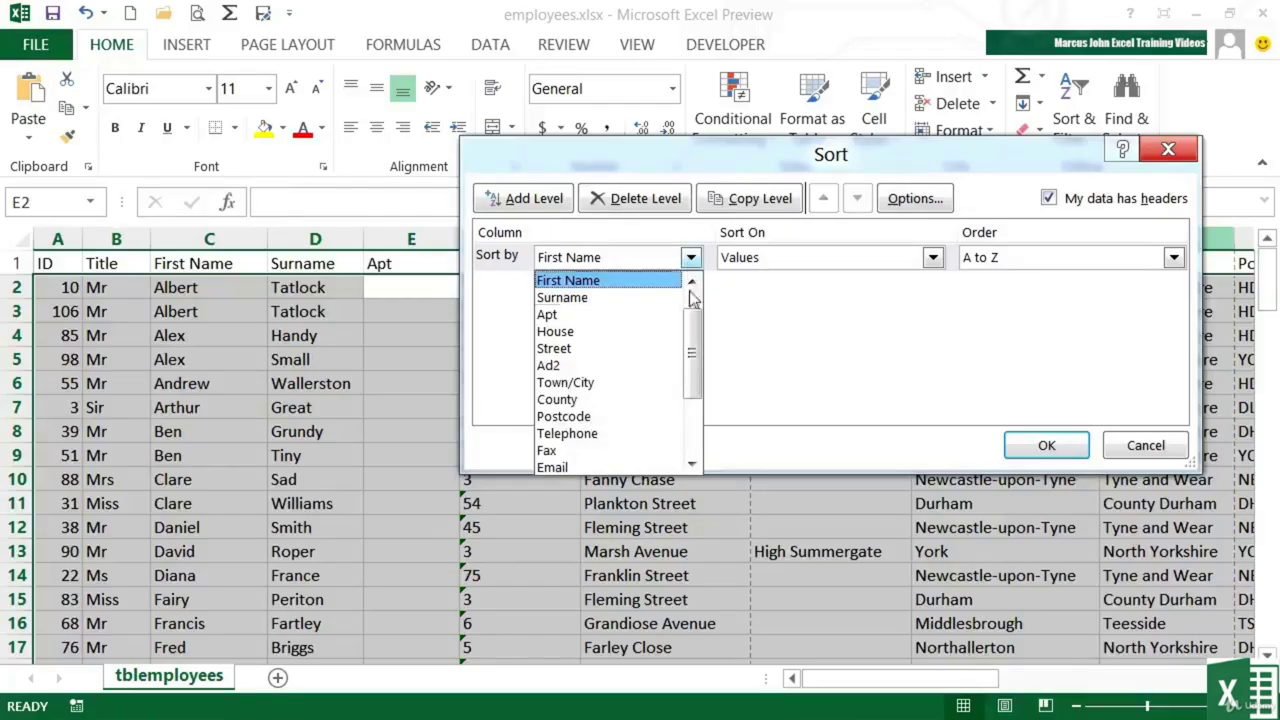
left_click(601, 298)
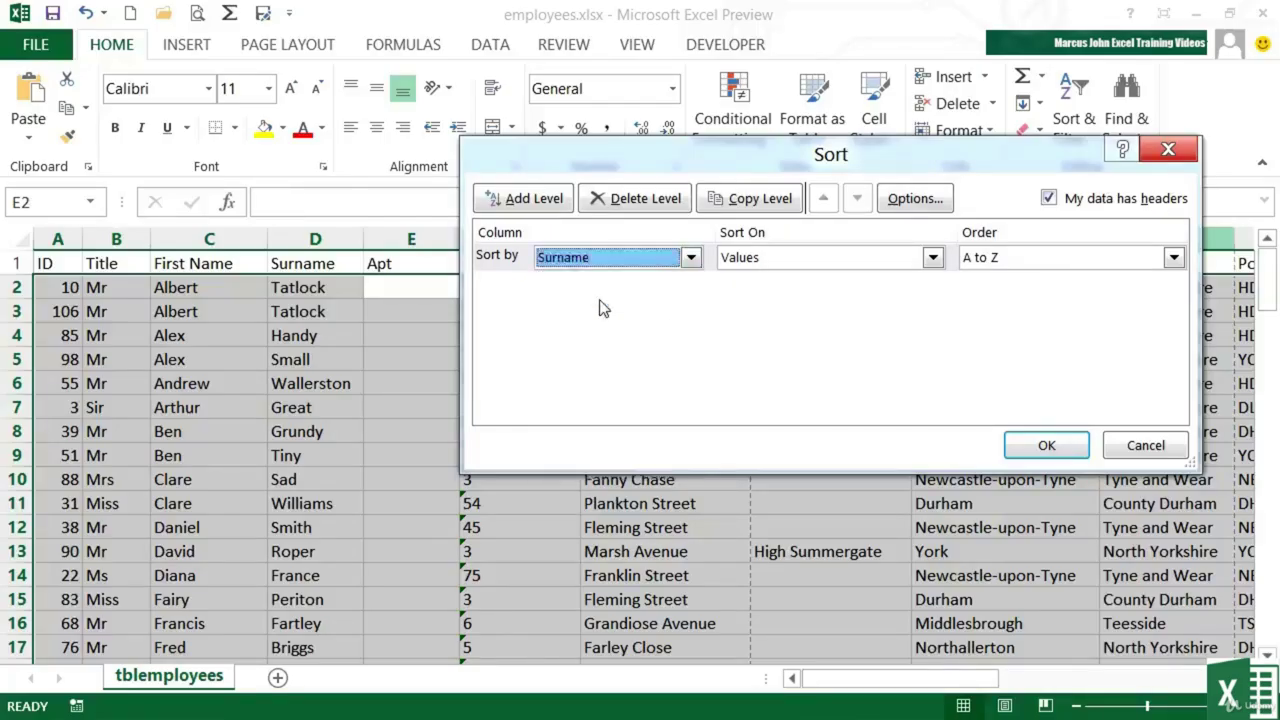
Add a second sort level that orders the employee list by First Name, A to Z, below Surname
left_click(528, 206)
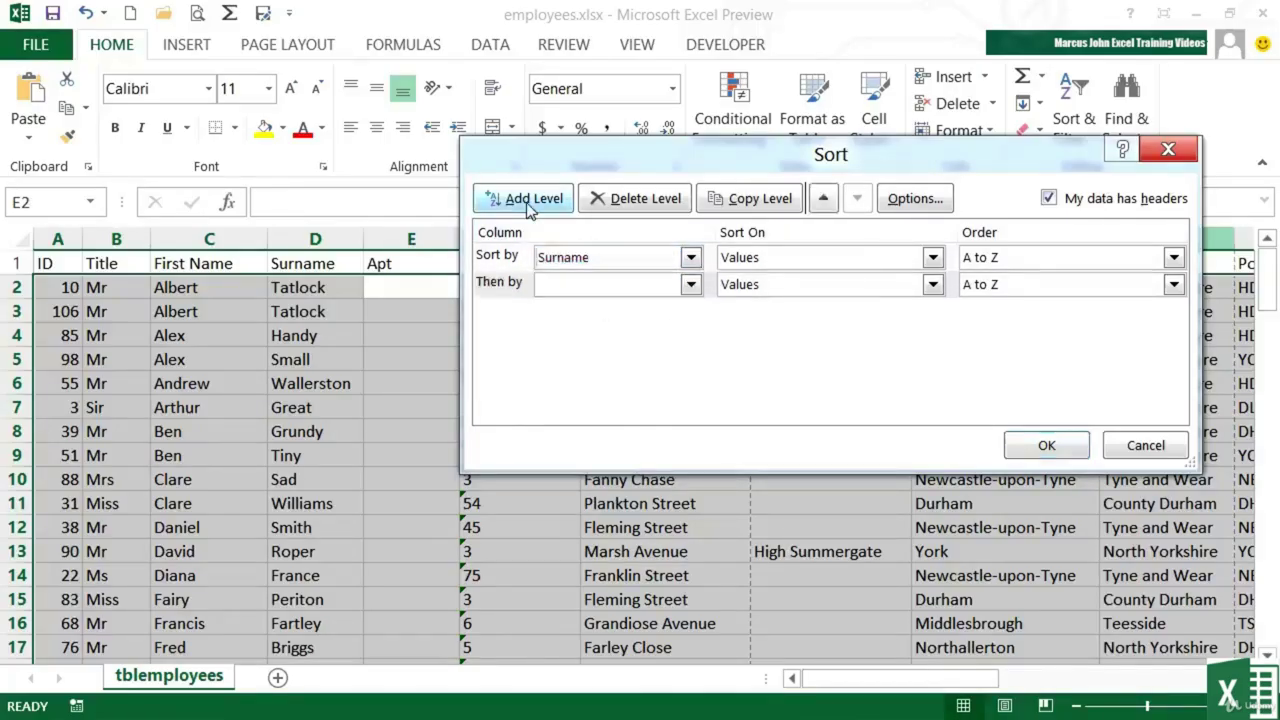
left_click(690, 285)
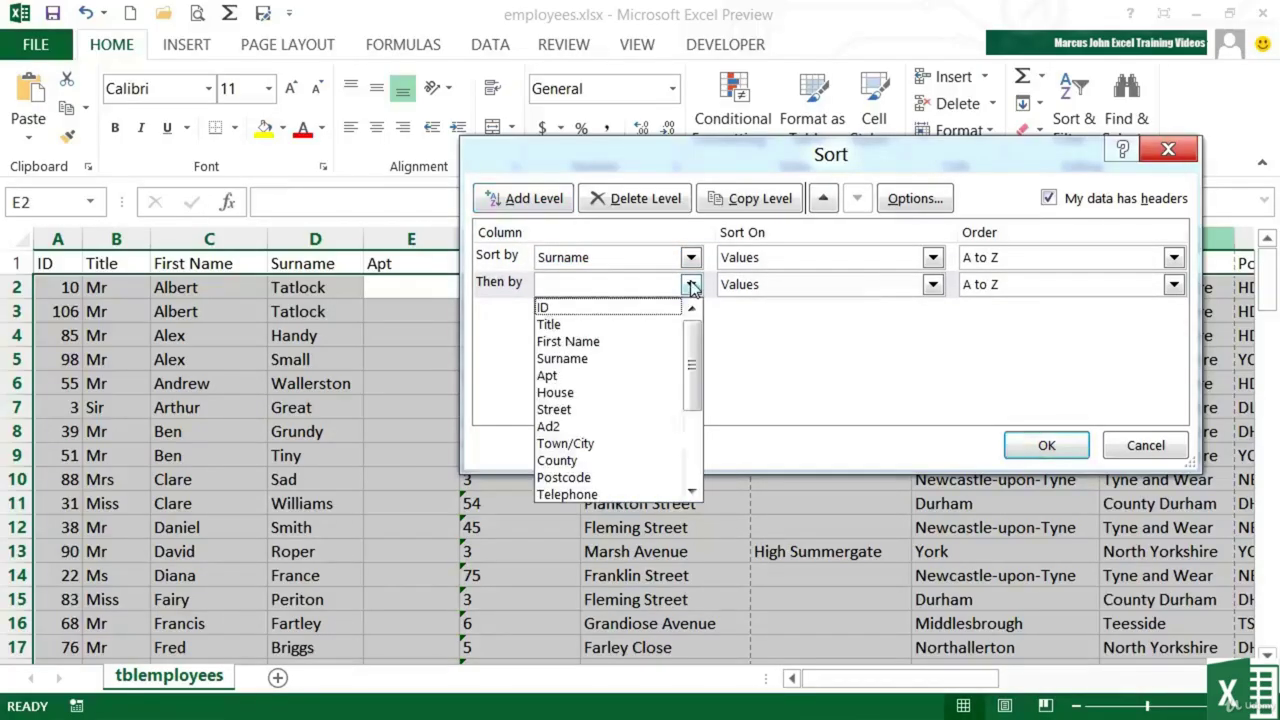
left_click(601, 341)
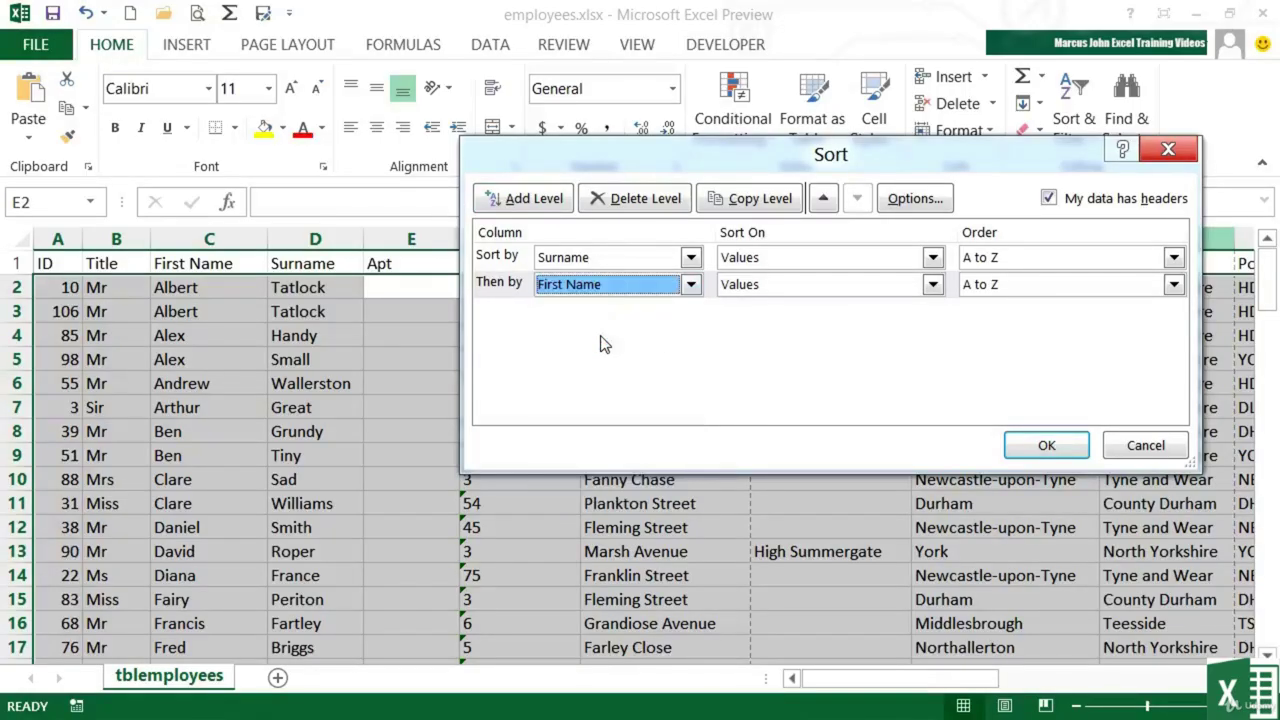
left_click(690, 285)
left_click(691, 286)
Turn off header recognition to view the sort choices as column letters, and turn it back on
left_click(1049, 199)
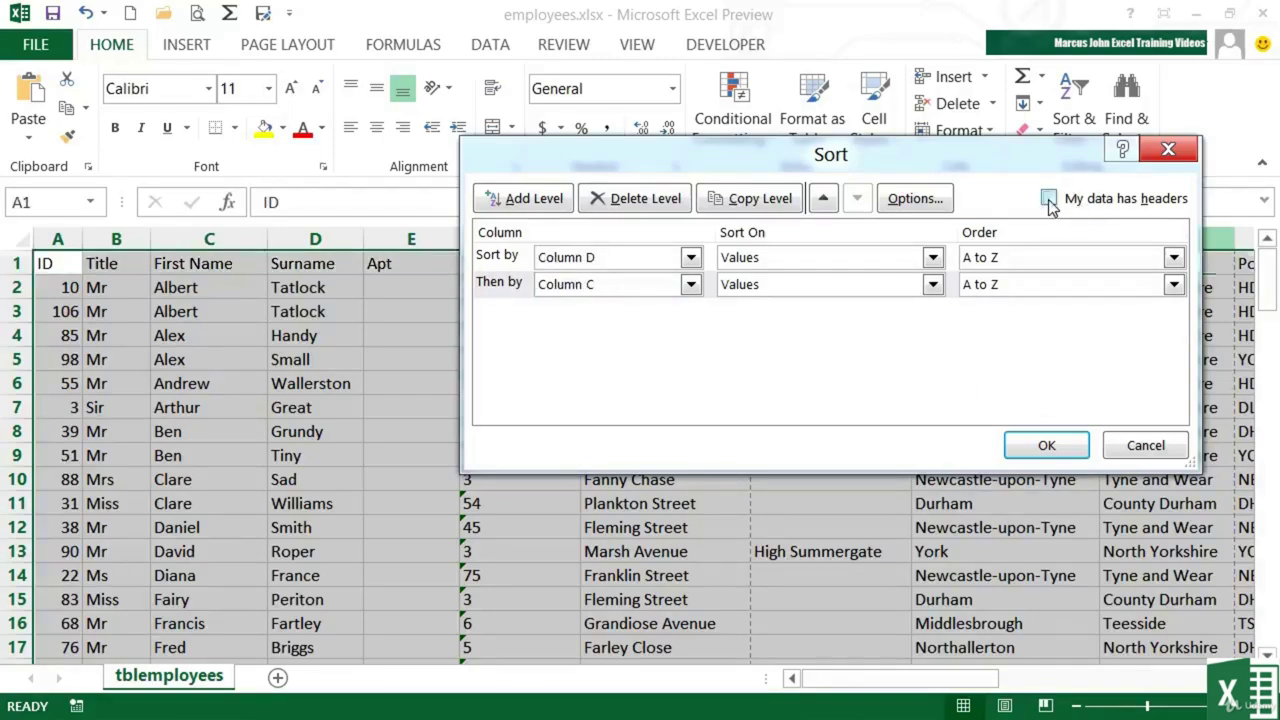
left_click(691, 258)
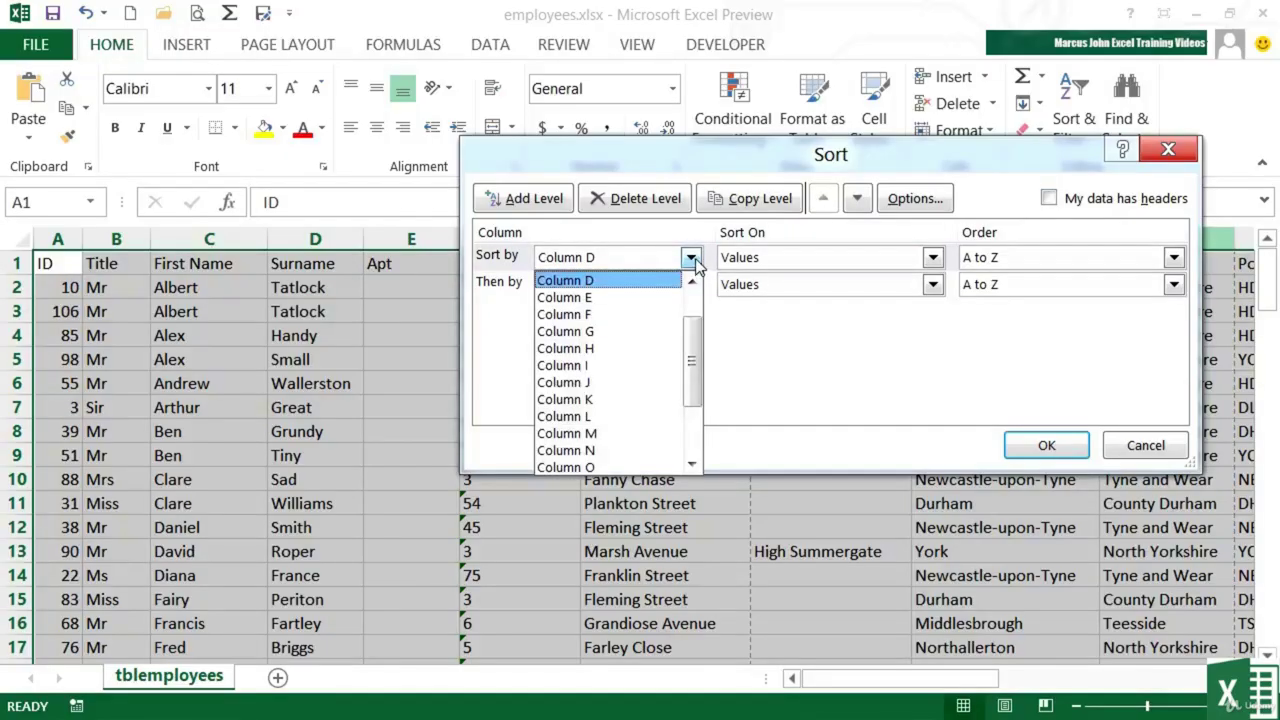
left_click(691, 258)
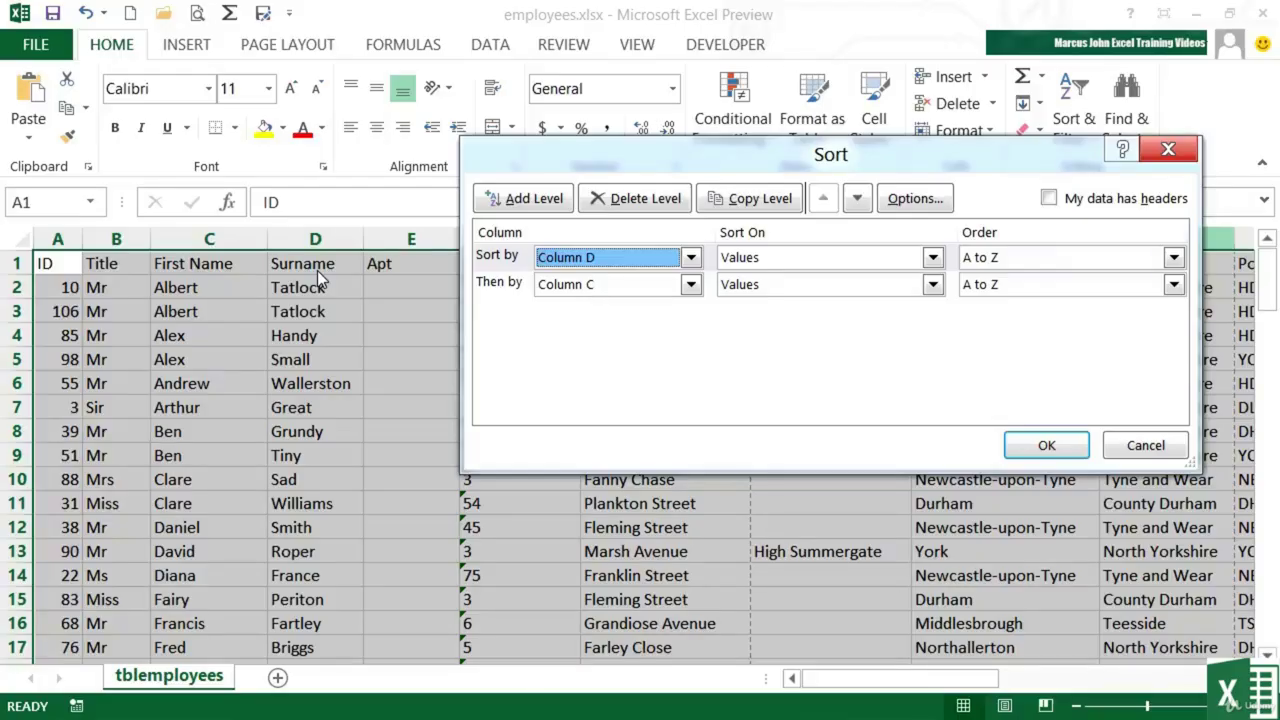
left_click(1050, 200)
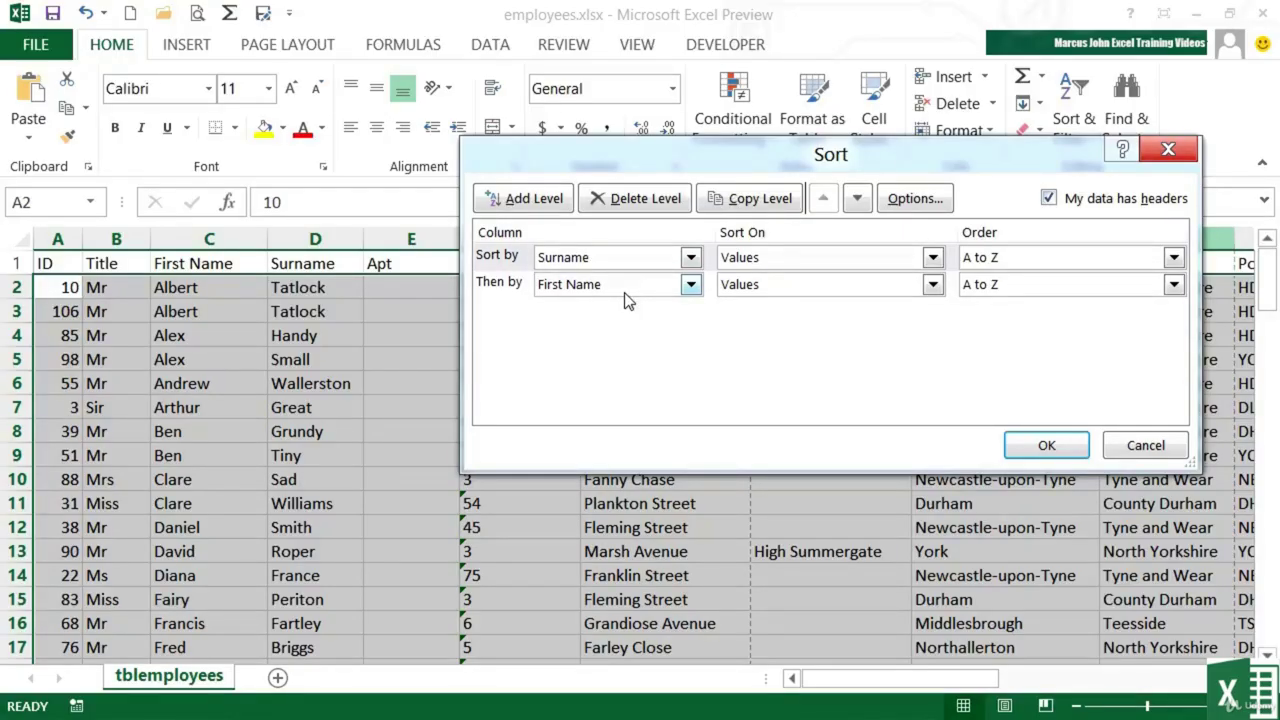
Apply the sort by Surname and First Name, and examine the first-name order within repeated surnames
left_click(1047, 444)
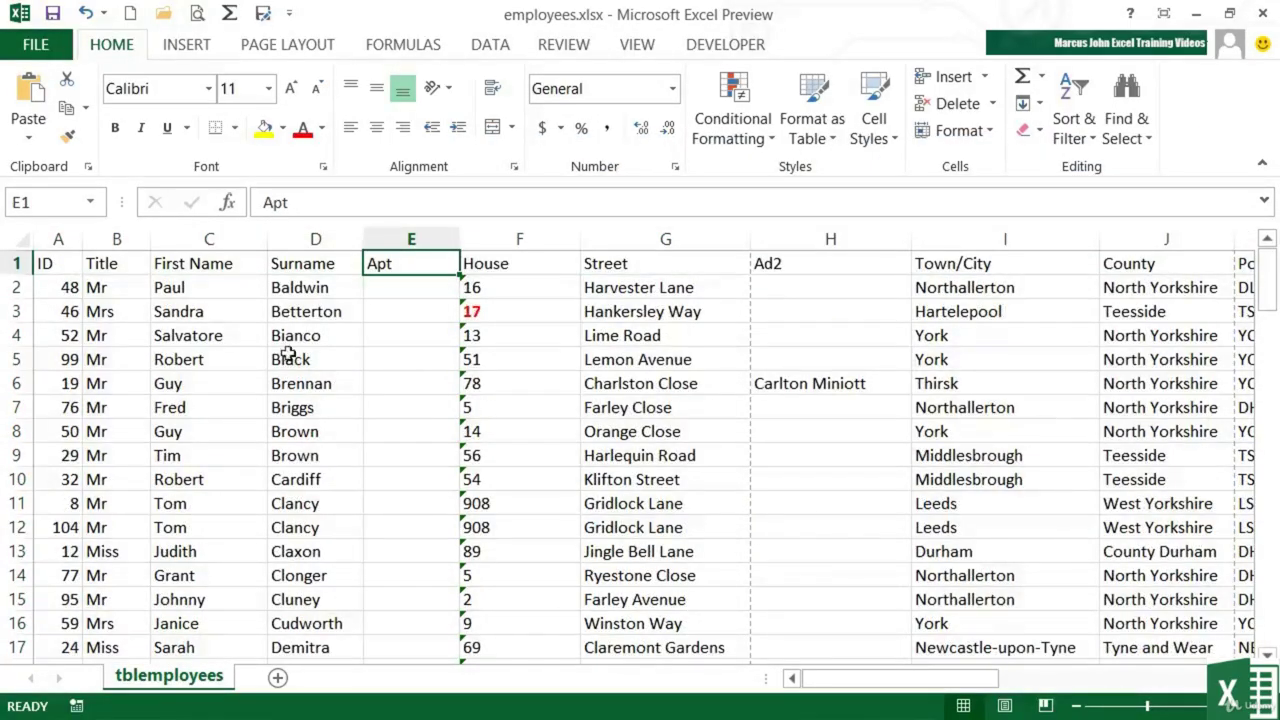
scroll(316, 410, "down", 4)
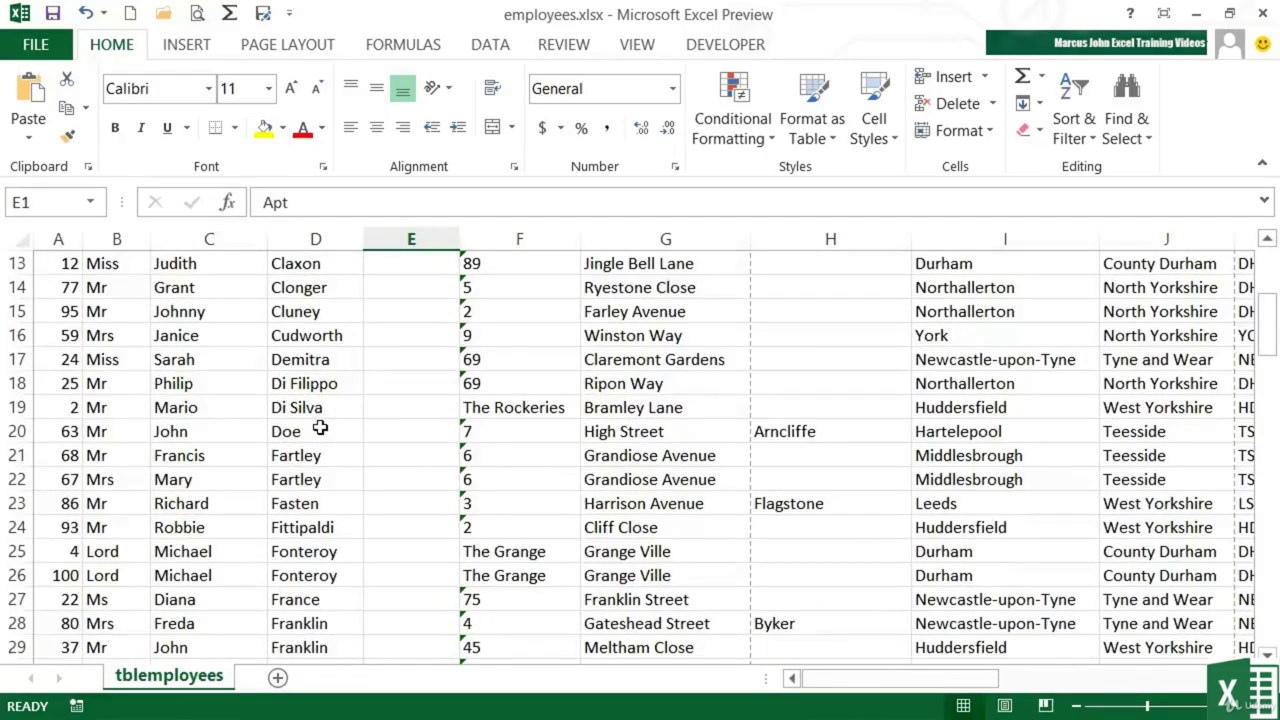
left_click(300, 459)
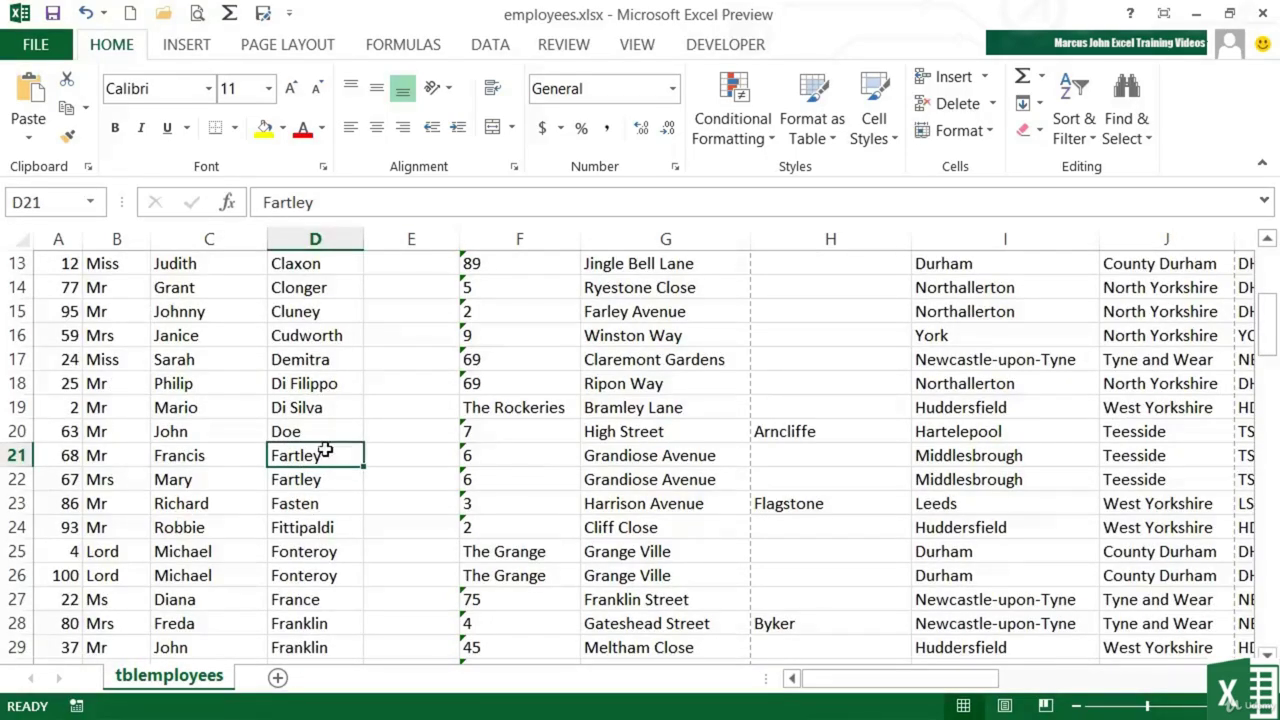
left_click(221, 456)
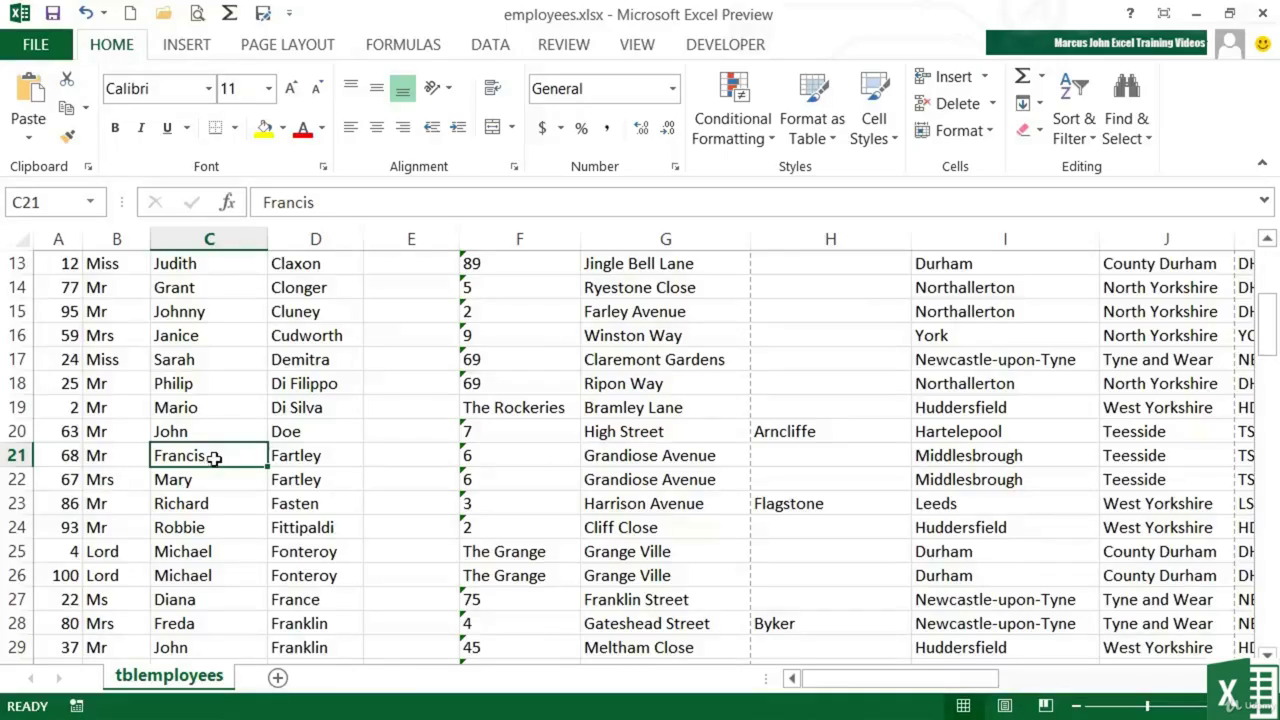
left_click(209, 480)
scroll(345, 505, "down", 2)
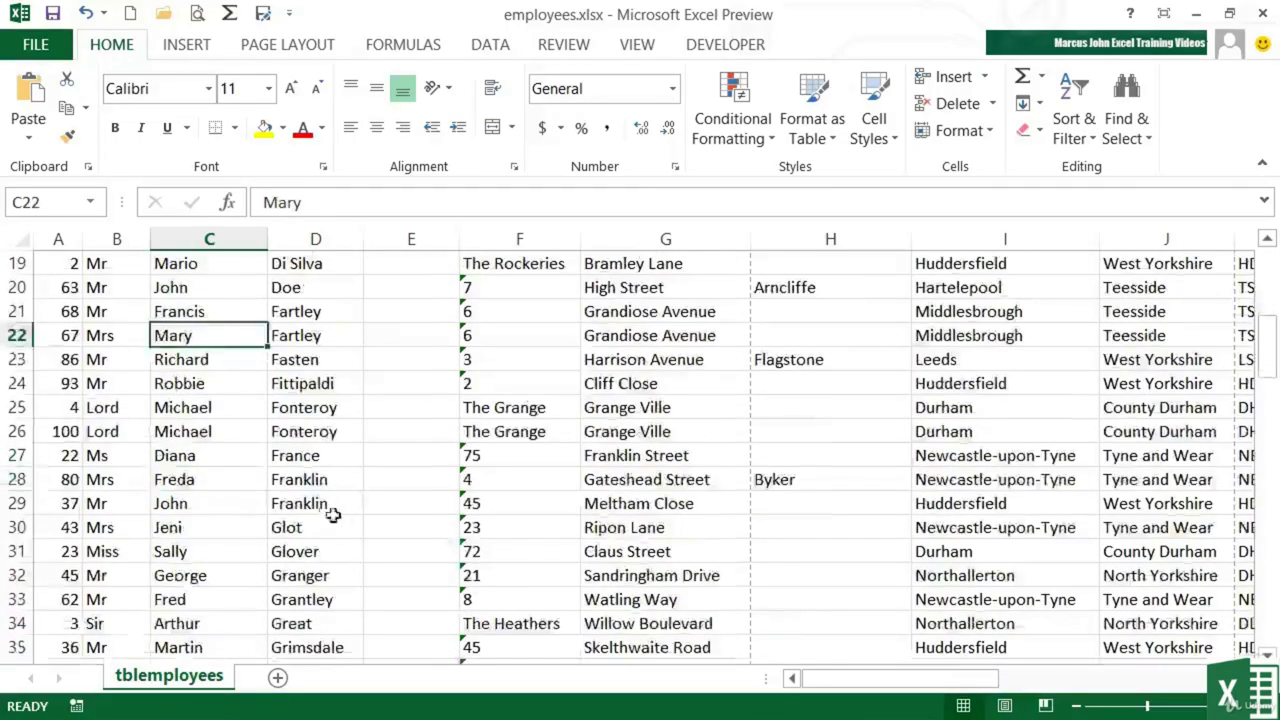
left_click(295, 480)
left_click(222, 480)
left_click(217, 503)
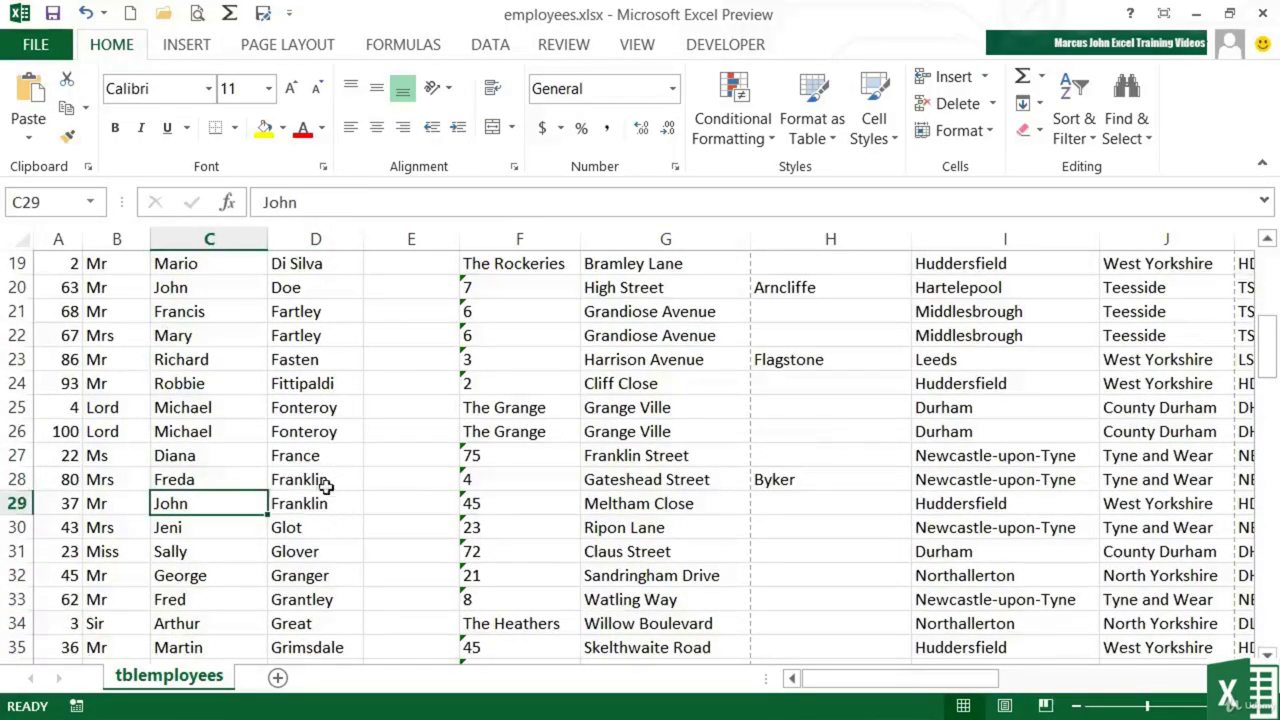
scroll(326, 486, "up", 6)
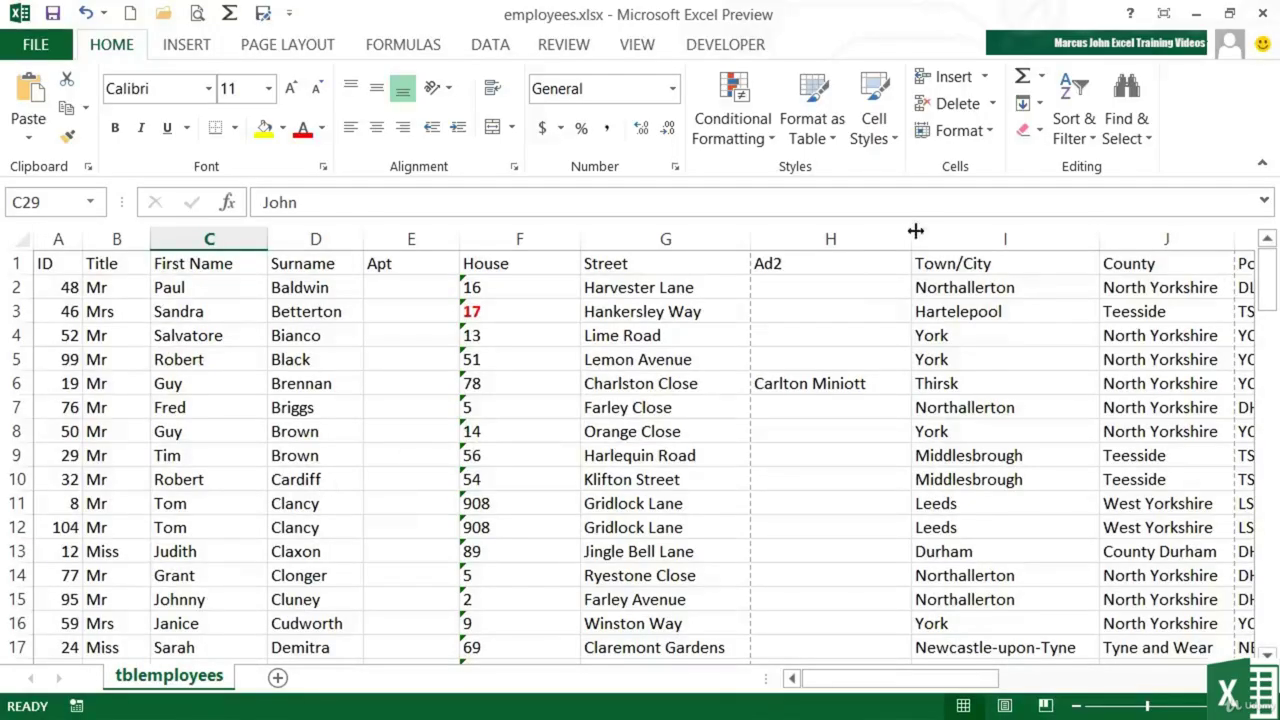
Reopen the custom sort, add a blank level between Surname and First Name, and delete that blank level
left_click(1072, 140)
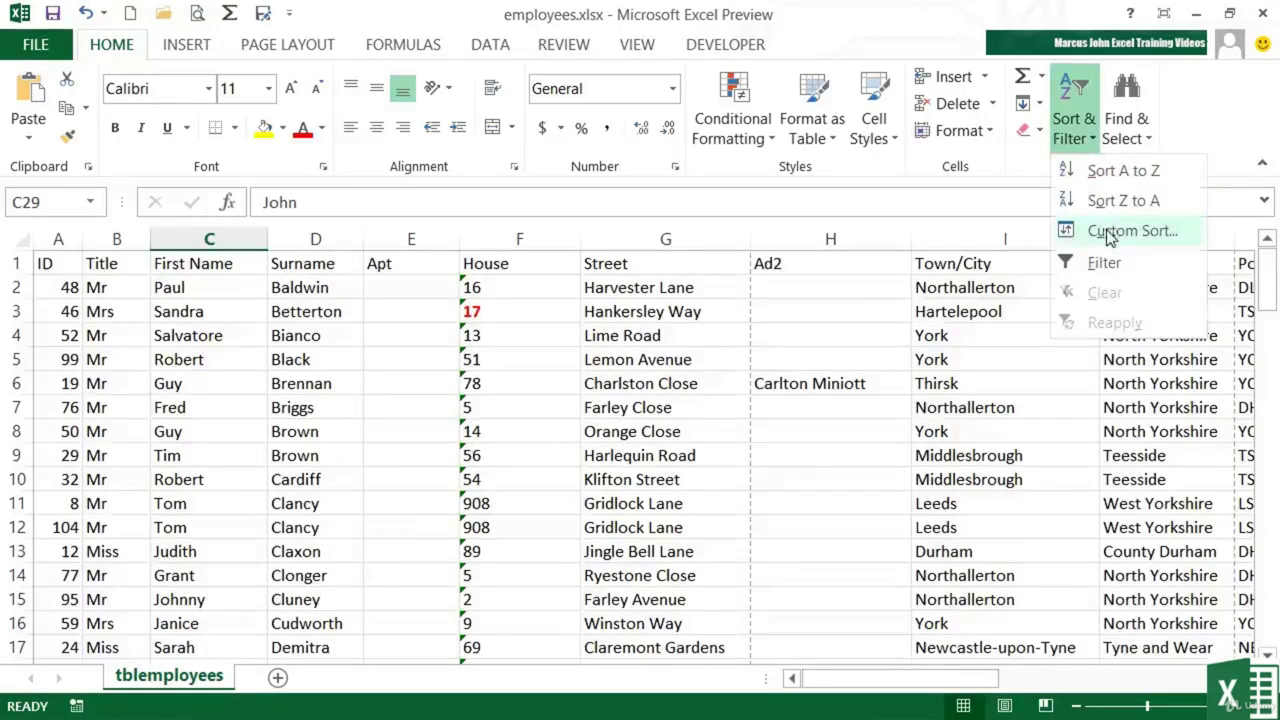
left_click(1107, 230)
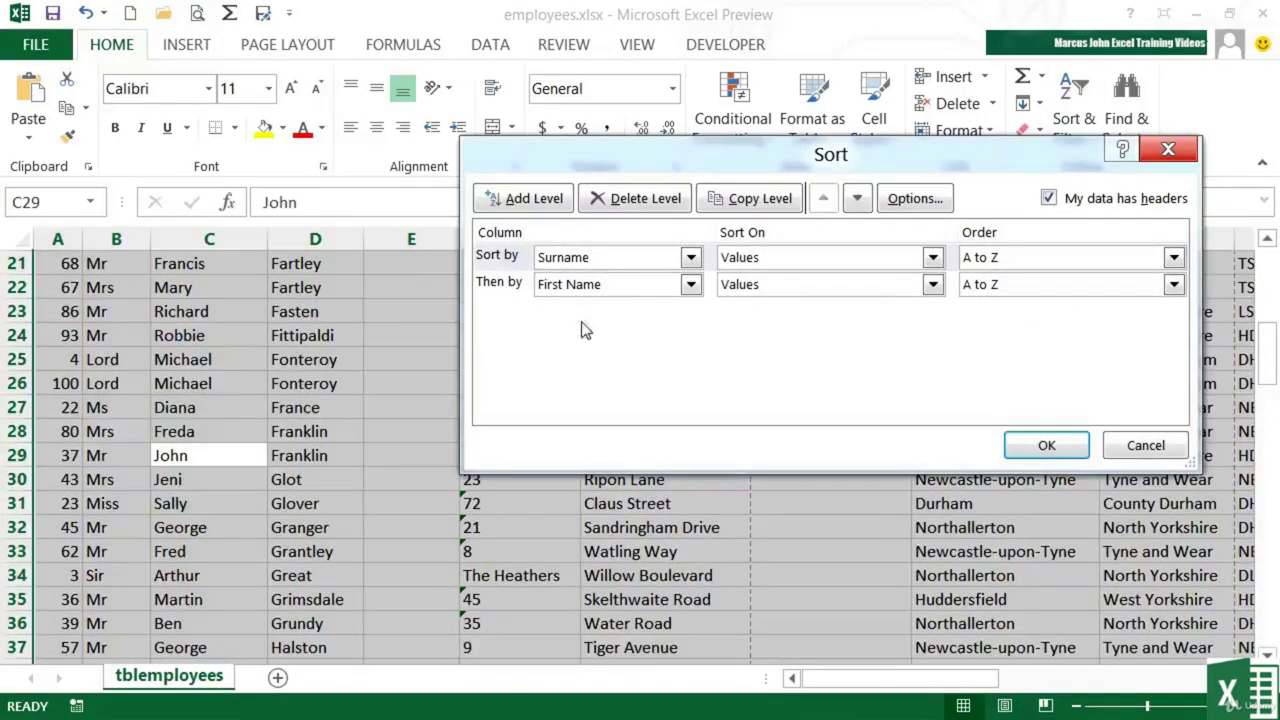
left_click(532, 199)
left_click(517, 284)
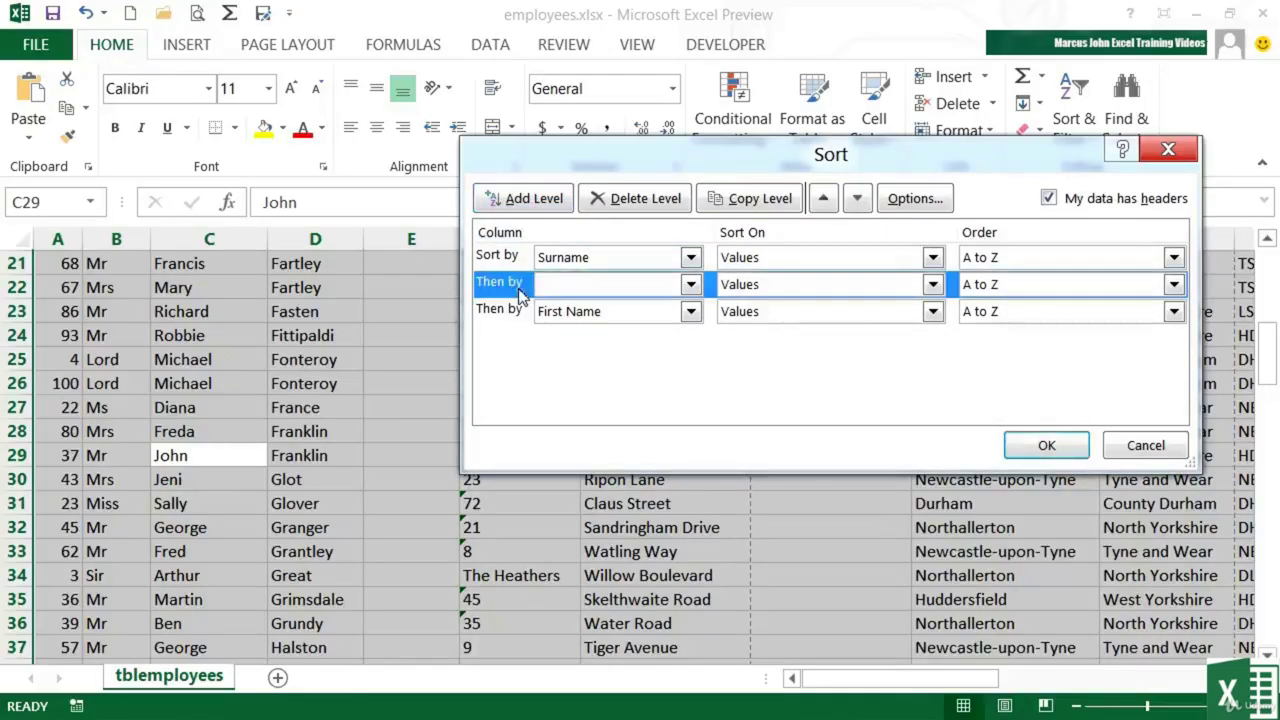
left_click(630, 199)
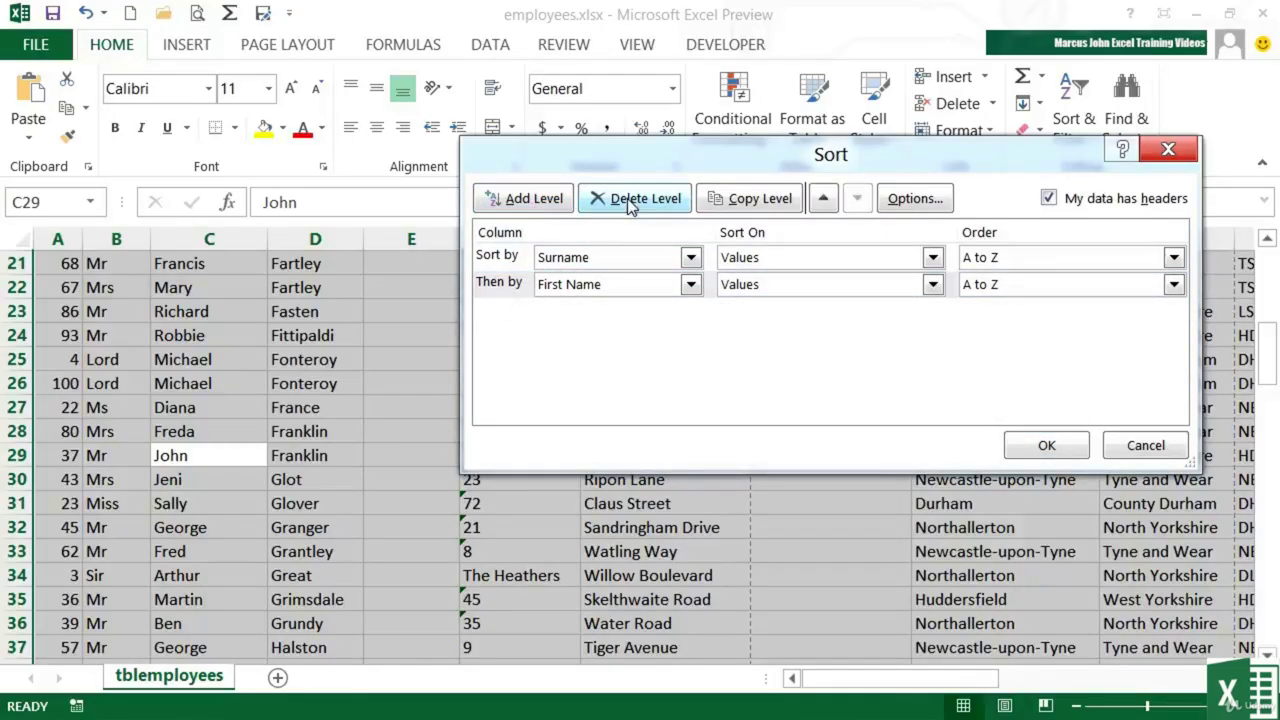
Review the order choices for Surname, delete both the First Name and Surname sort levels, and accept the cleared sort
left_click(1058, 258)
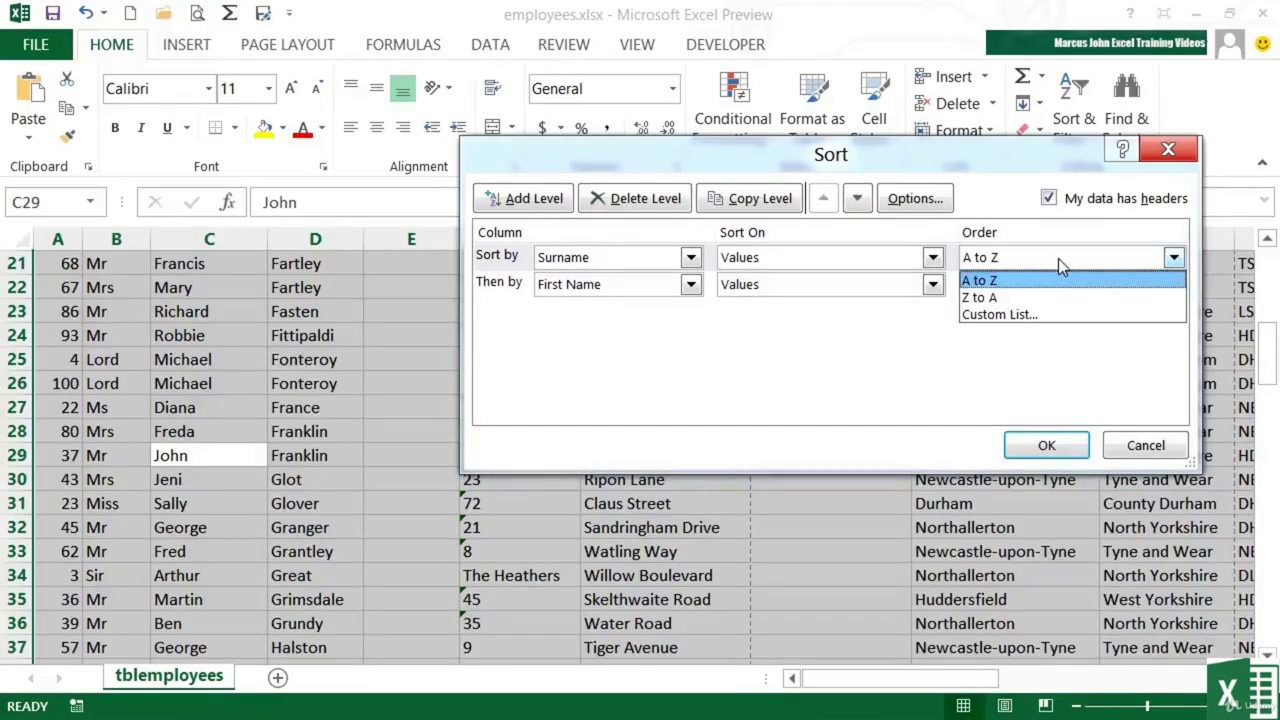
left_click(1058, 258)
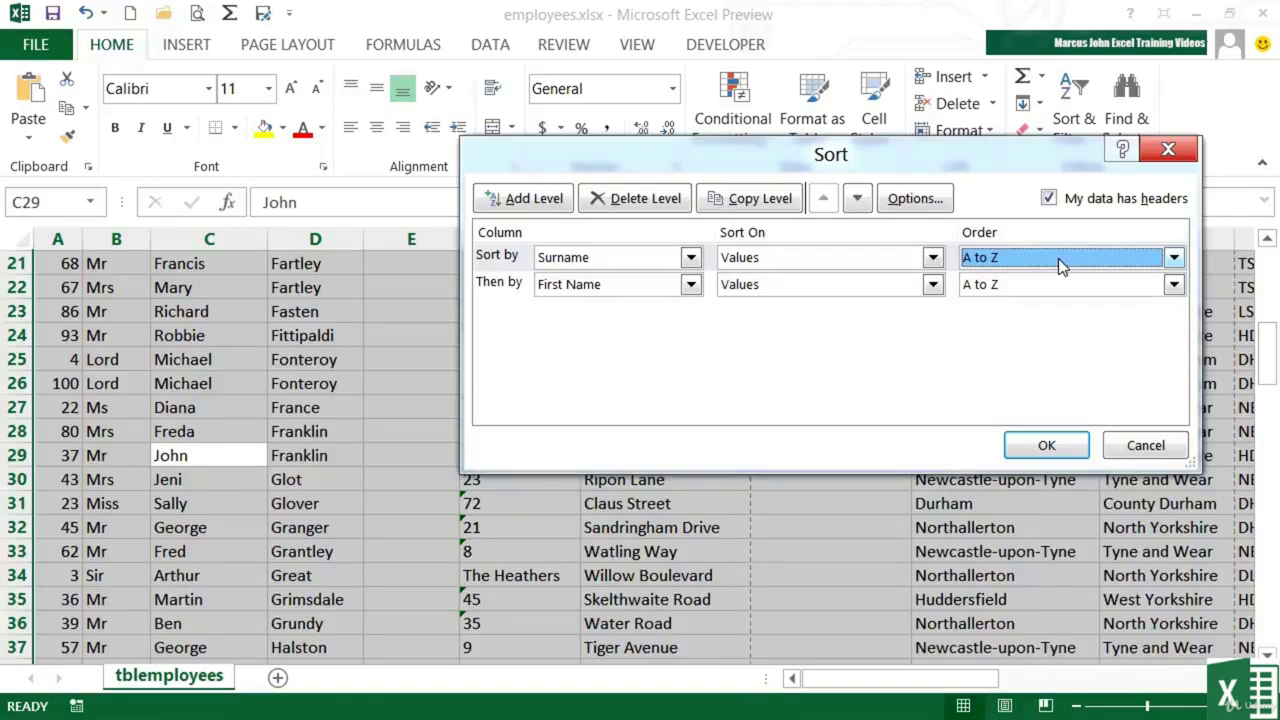
left_click(512, 286)
left_click(648, 205)
left_click(497, 257)
left_click(638, 198)
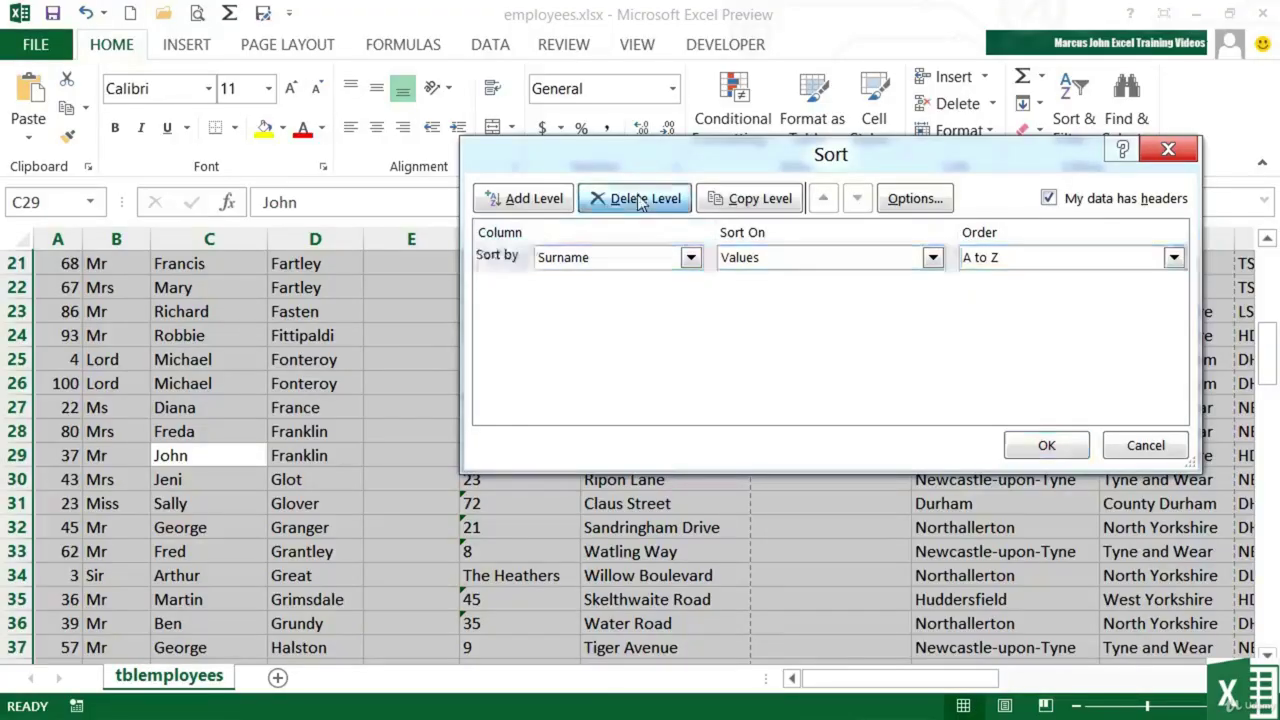
left_click(1045, 450)
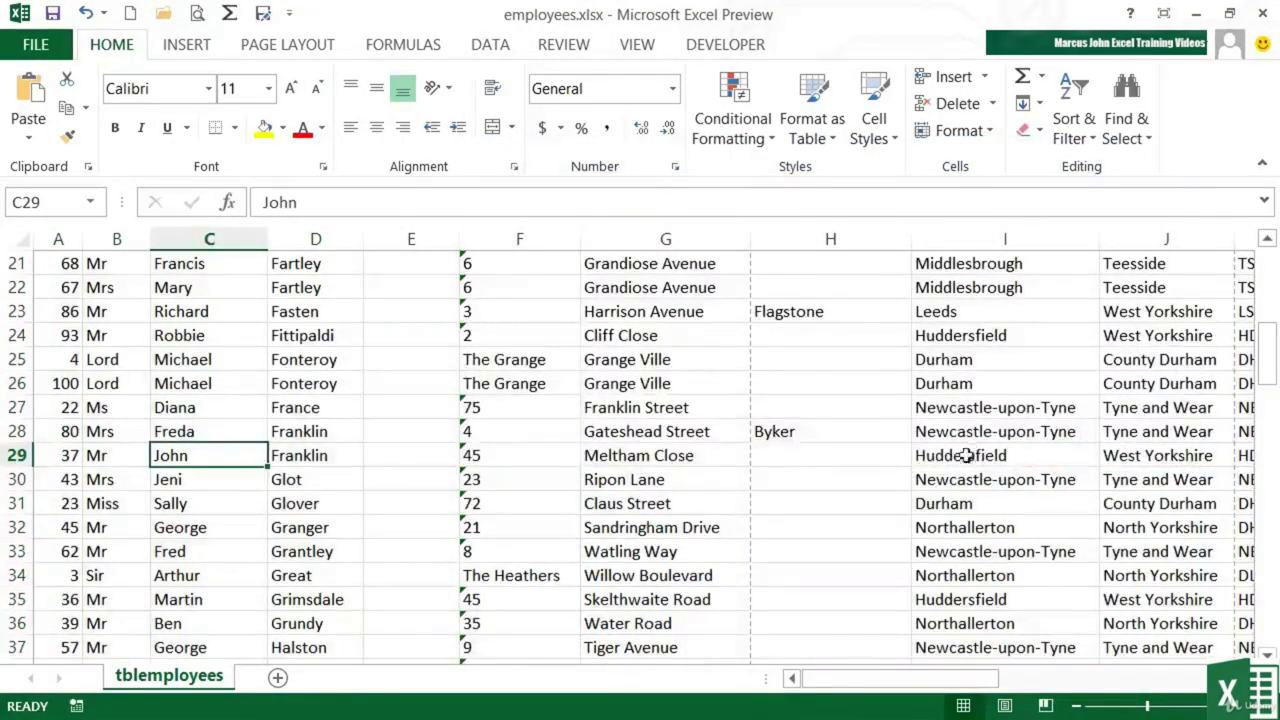
Sort the employee records by Dob from Newest to Oldest with a custom sort
scroll(960, 457, "up", 7)
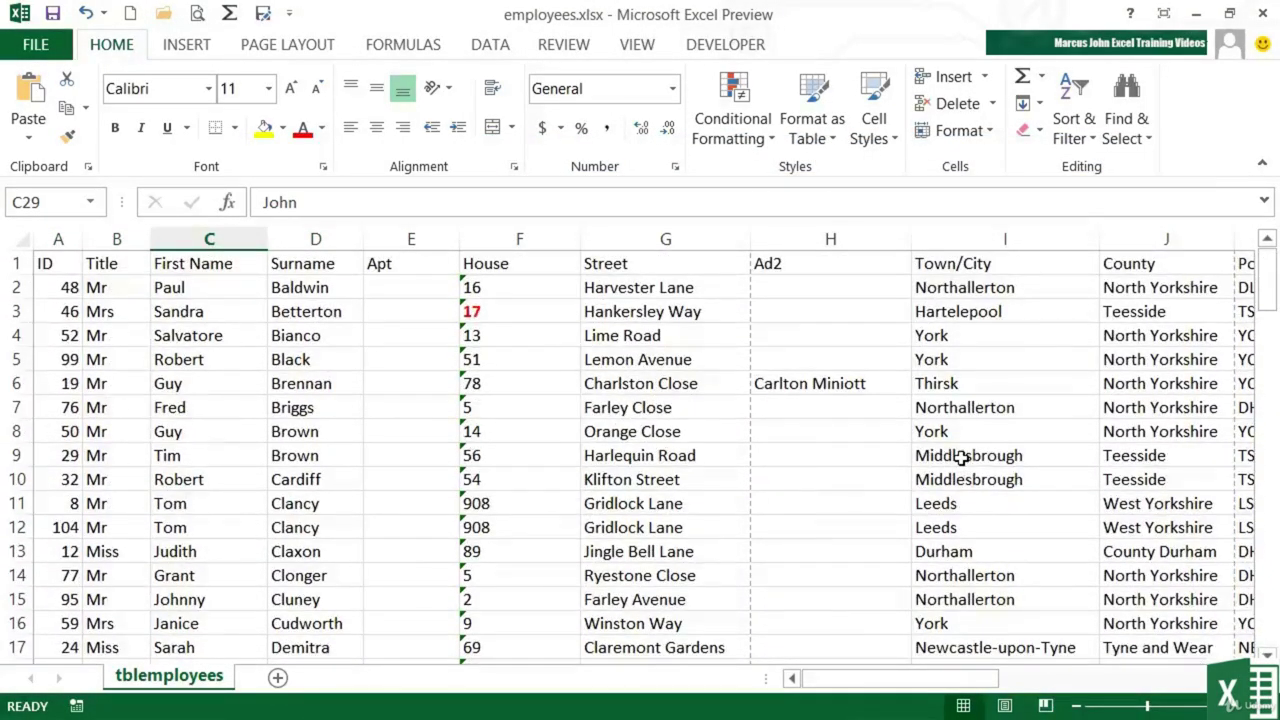
left_click(1083, 143)
left_click(1100, 228)
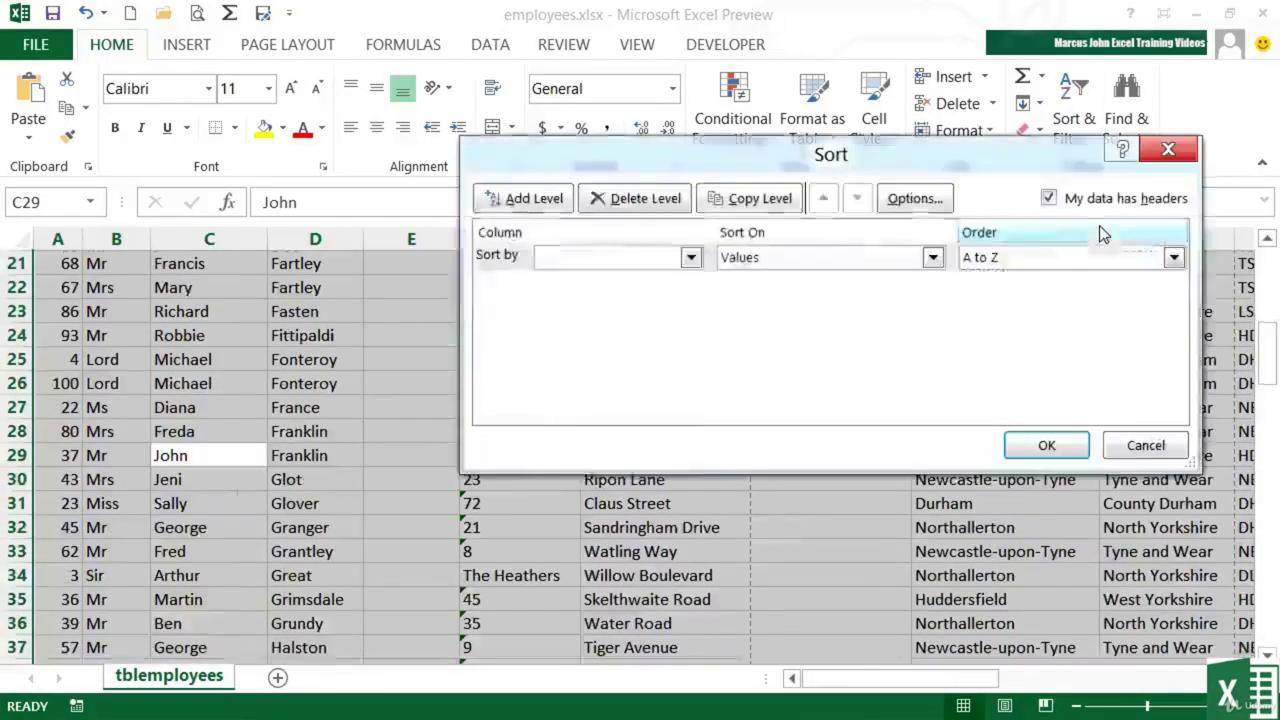
left_click(691, 257)
left_click_drag(703, 340, 694, 430)
left_click(583, 366)
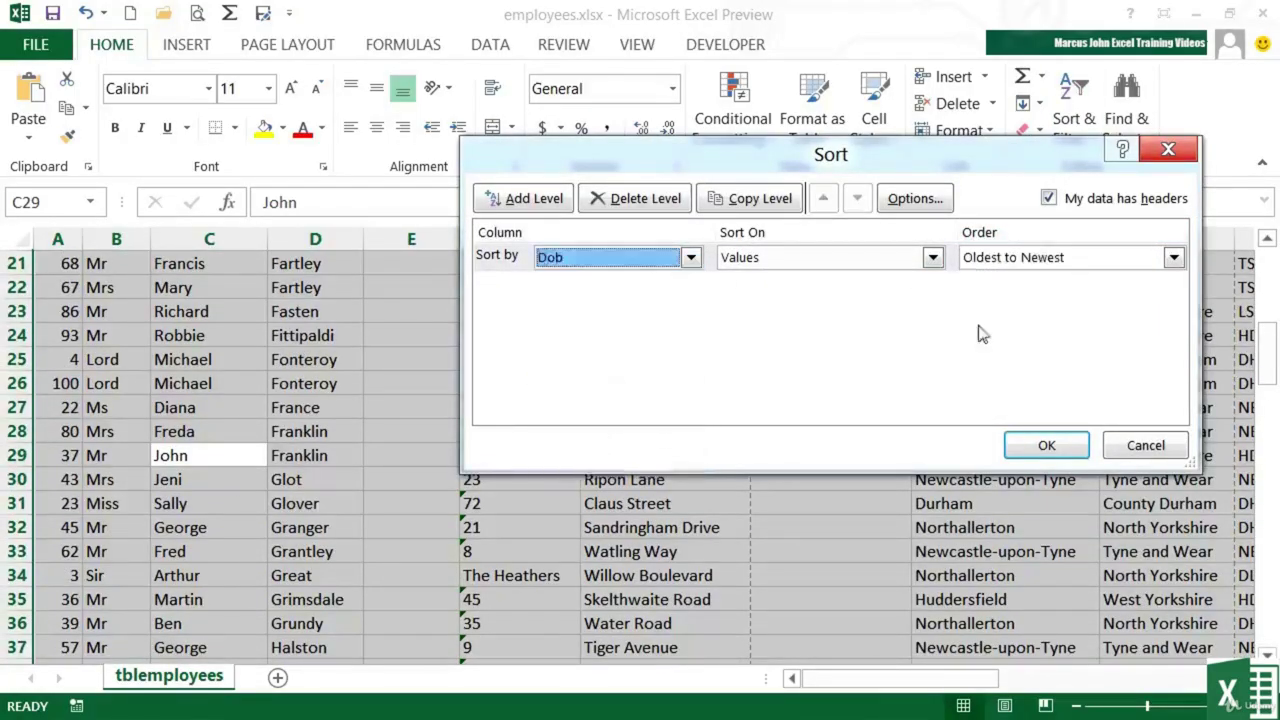
left_click(1072, 257)
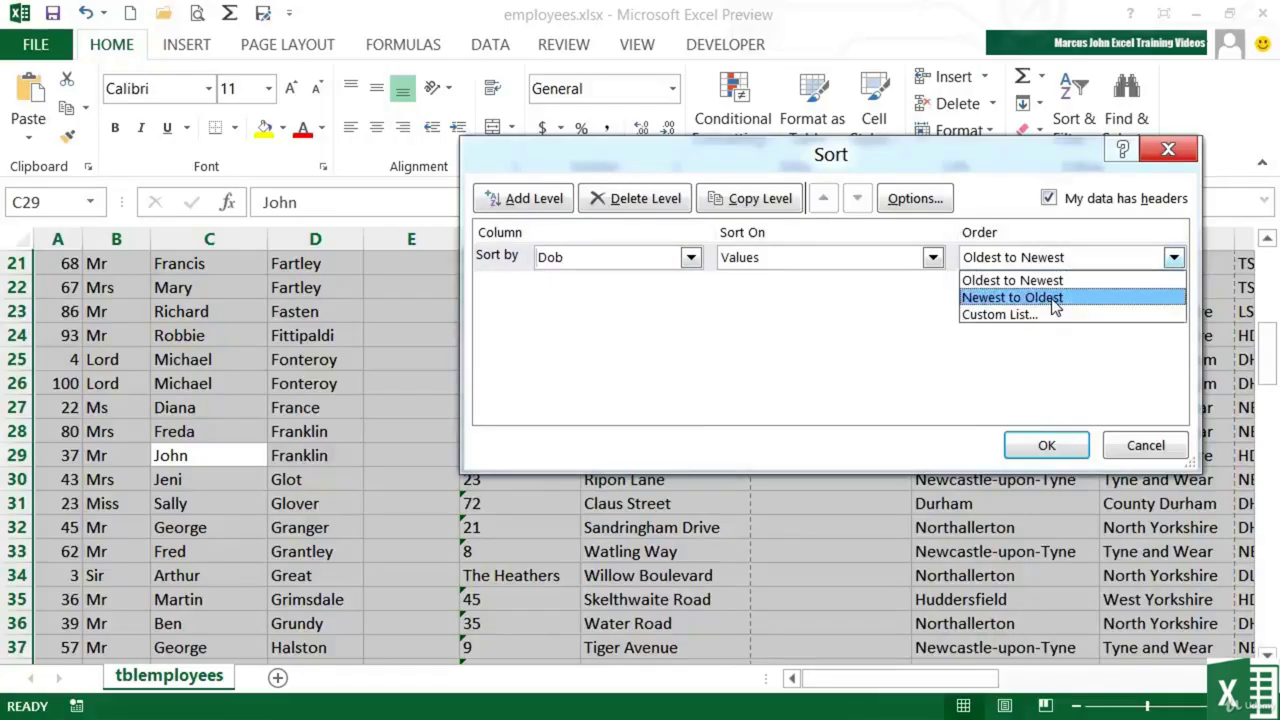
left_click(1055, 297)
left_click(1045, 446)
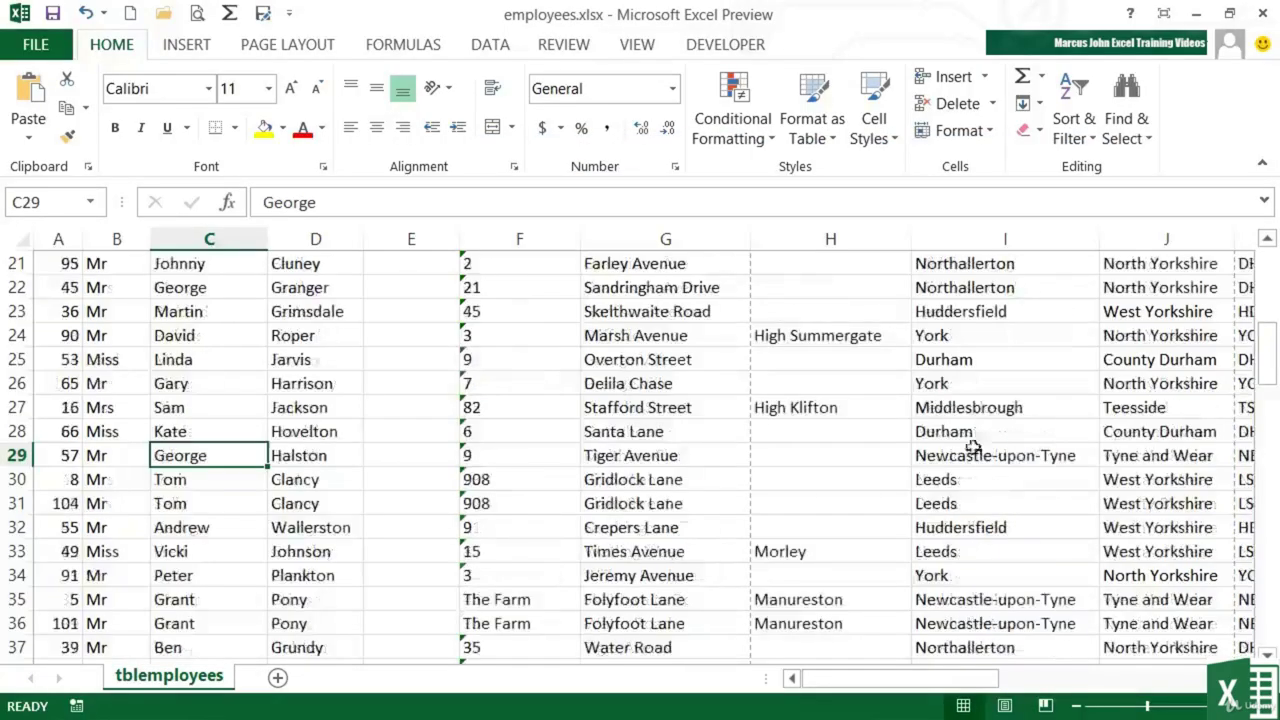
Examine the date order in the Dob column from the first employee record to the last
scroll(866, 471, "up", 7)
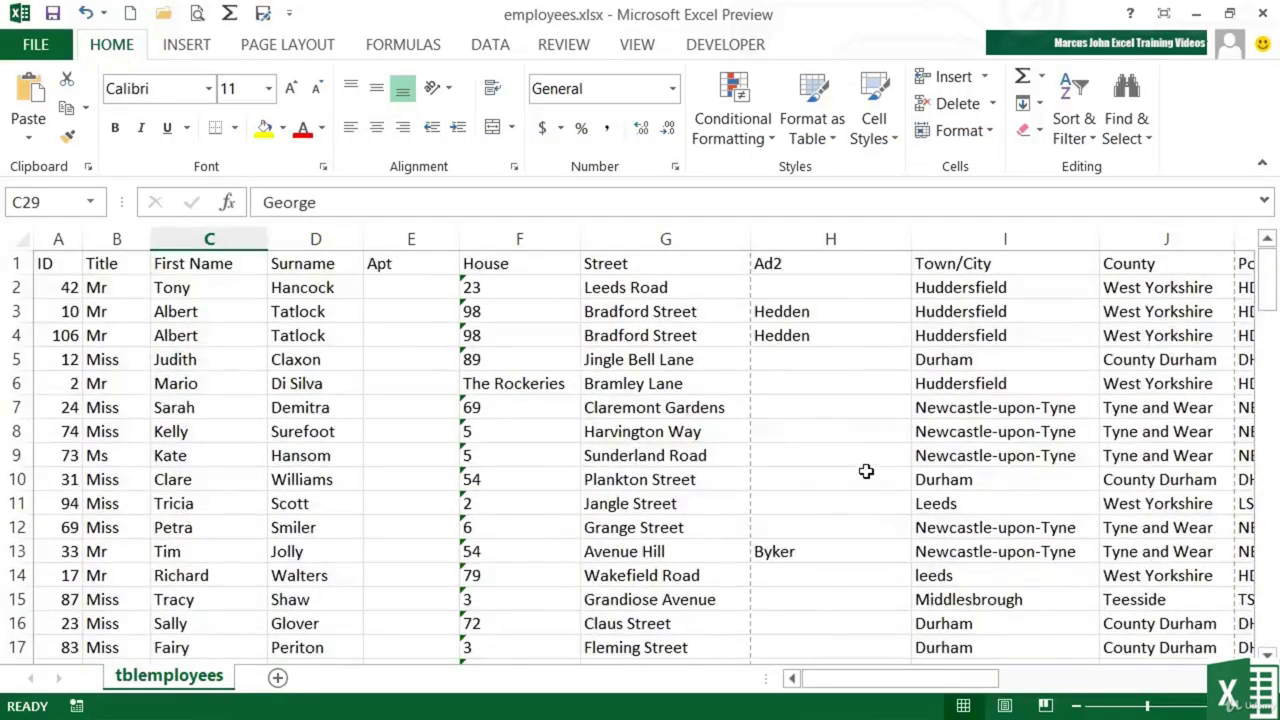
left_click_drag(989, 680, 1165, 683)
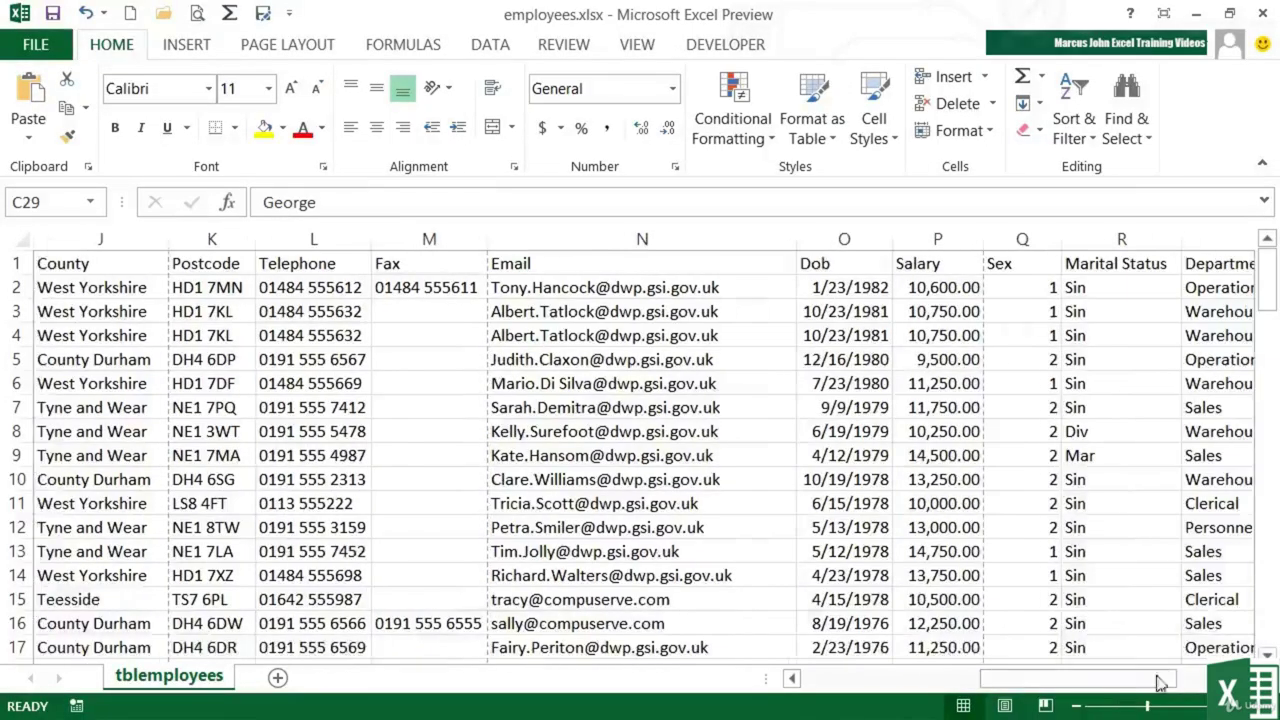
scroll(861, 415, "down", 18)
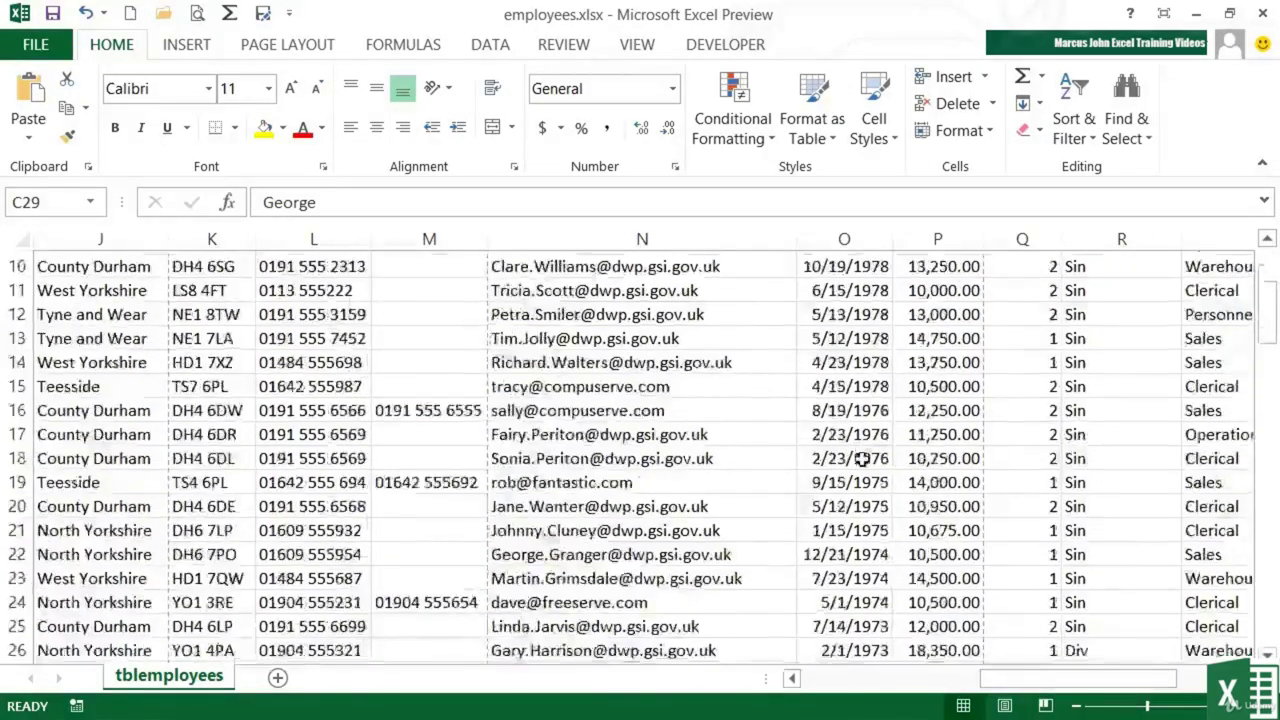
scroll(857, 497, "down", 15)
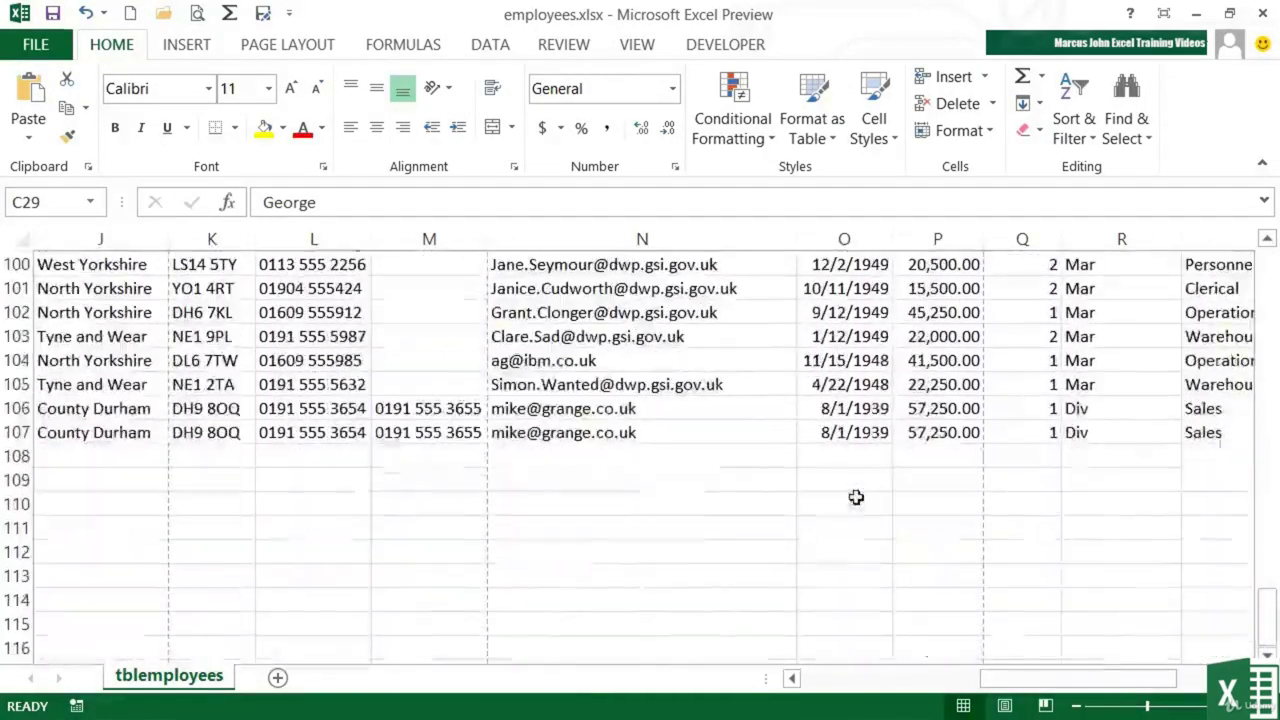
scroll(863, 443, "up", 1)
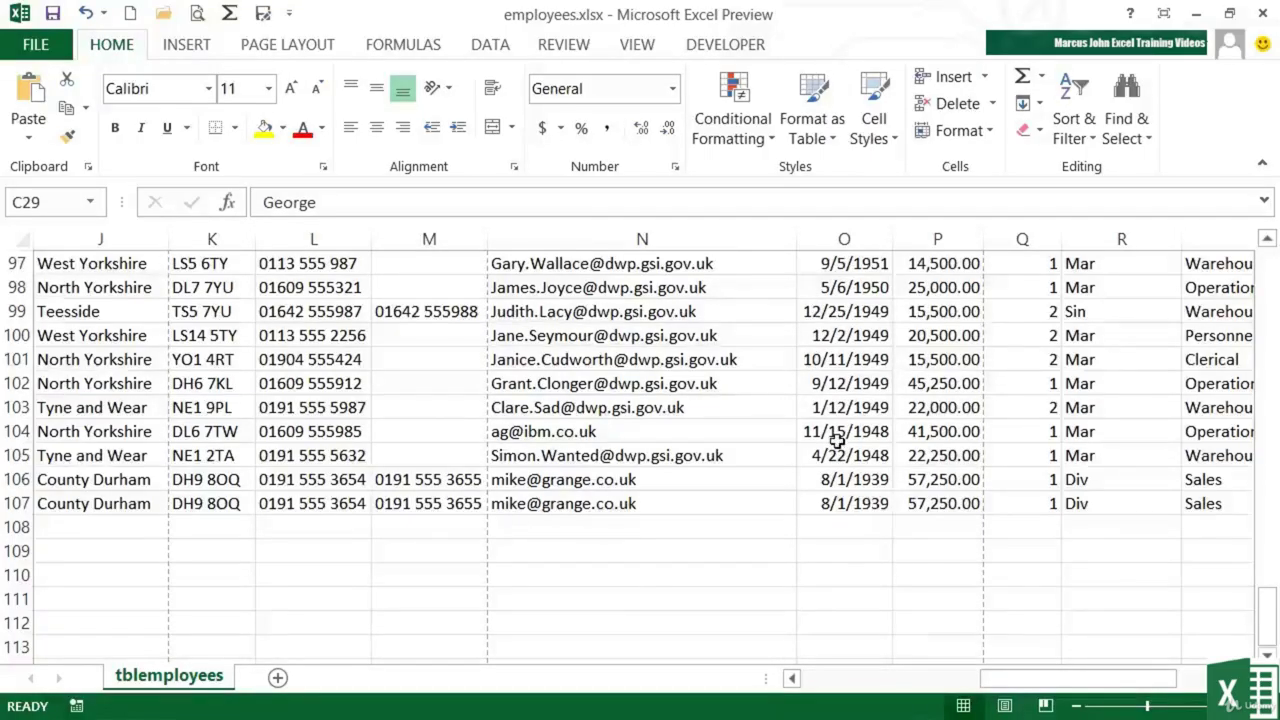
scroll(837, 440, "up", 20)
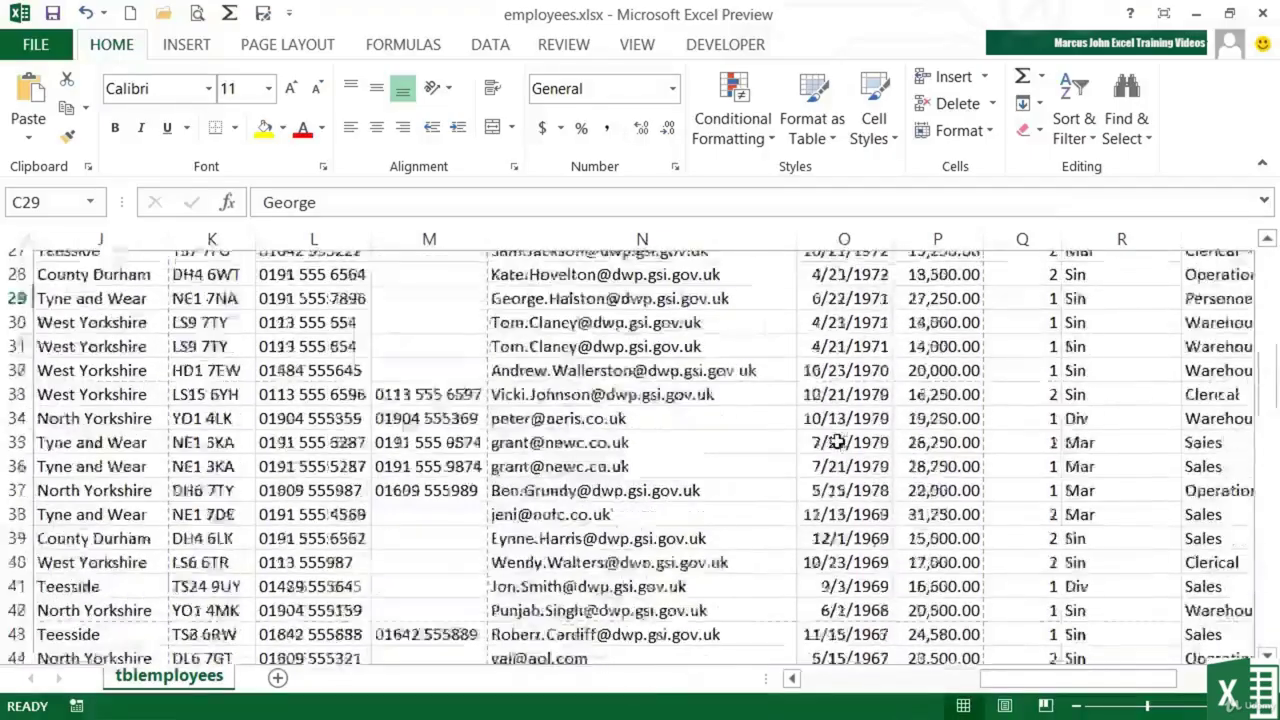
scroll(837, 440, "up", 1)
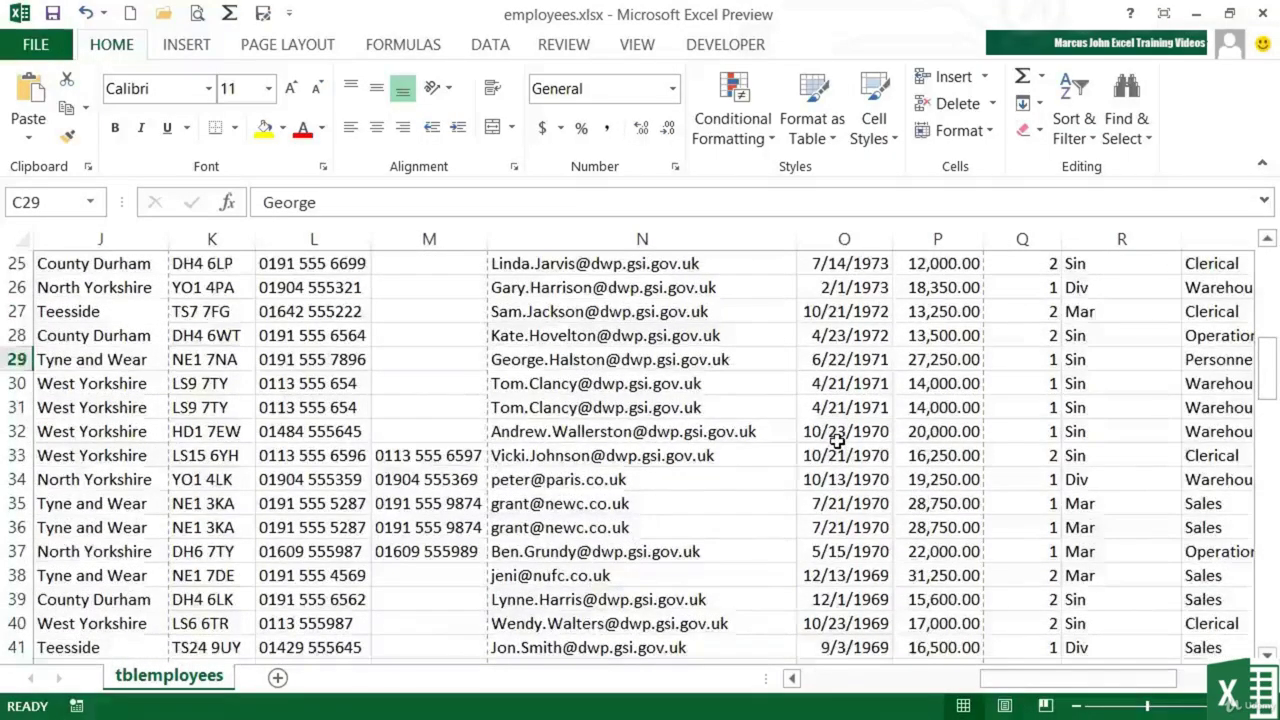
scroll(837, 440, "up", 6)
Open the sort and filter choices for the employee list
left_click(1076, 121)
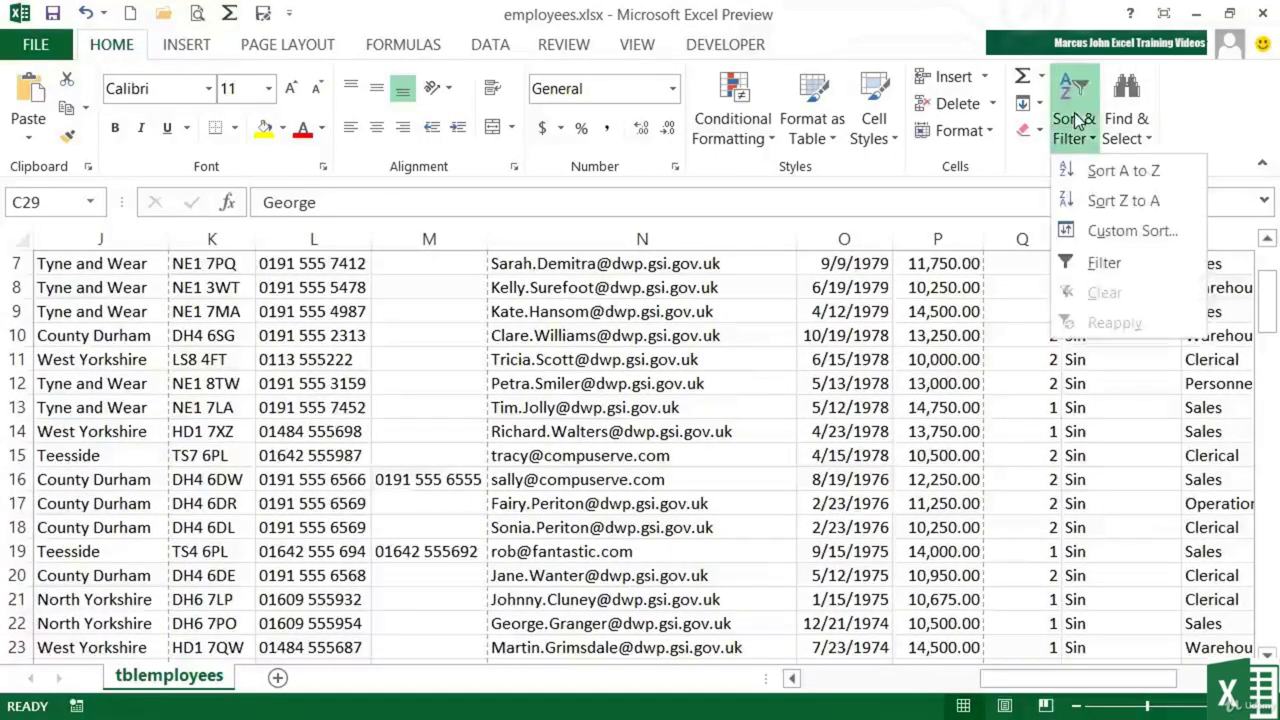